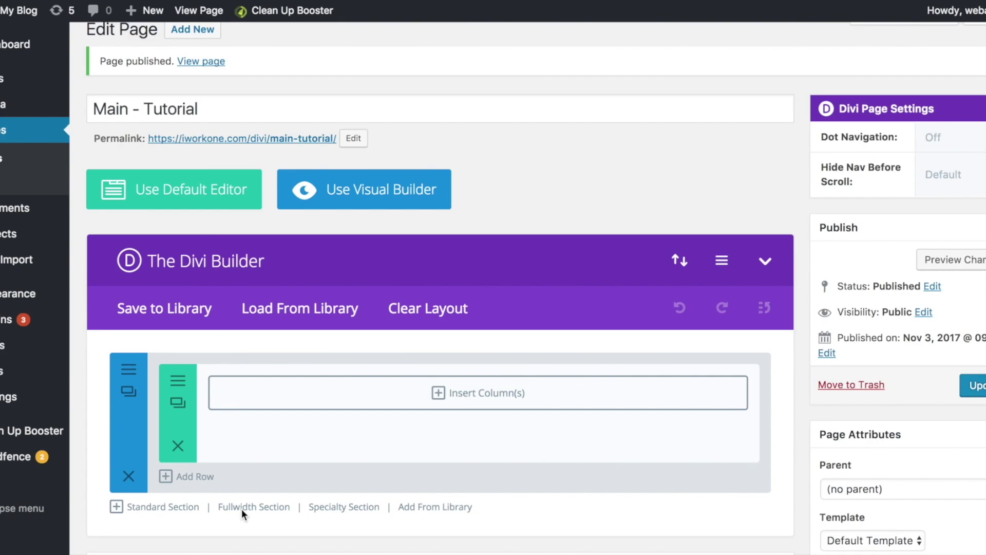
# Scroll to the new fullwidth section and bring up its list of fullwidth modules
pyautogui.scroll(-5, 241, 458)
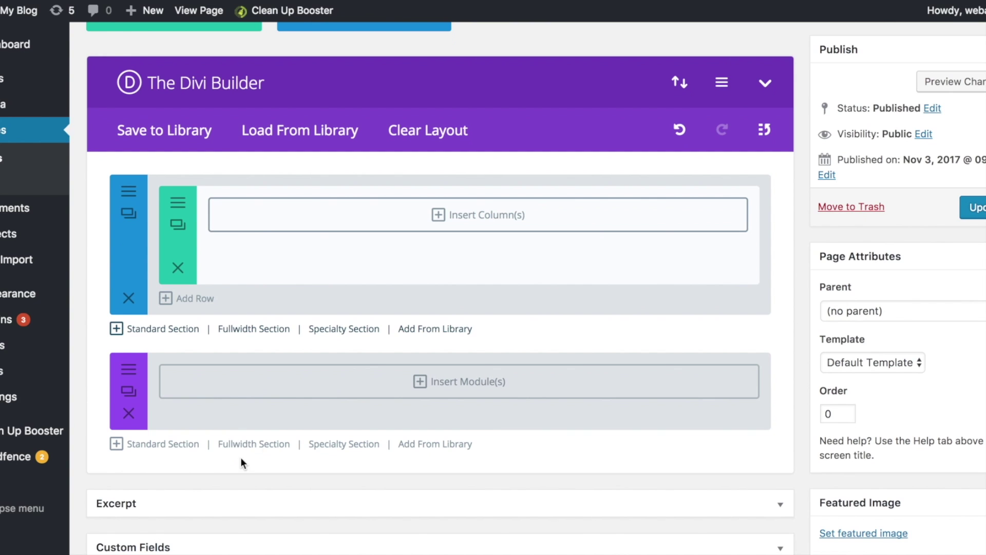
pyautogui.click(431, 378)
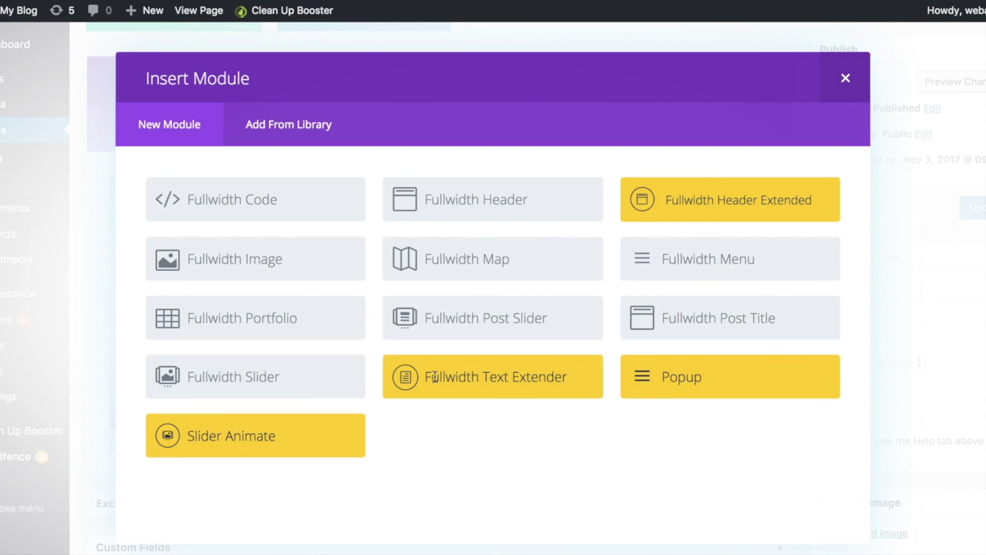
# Insert a Slider Animate module, add a slide, and enter button labels and the content 'Creative Agency with a Twist'
pyautogui.click(280, 442)
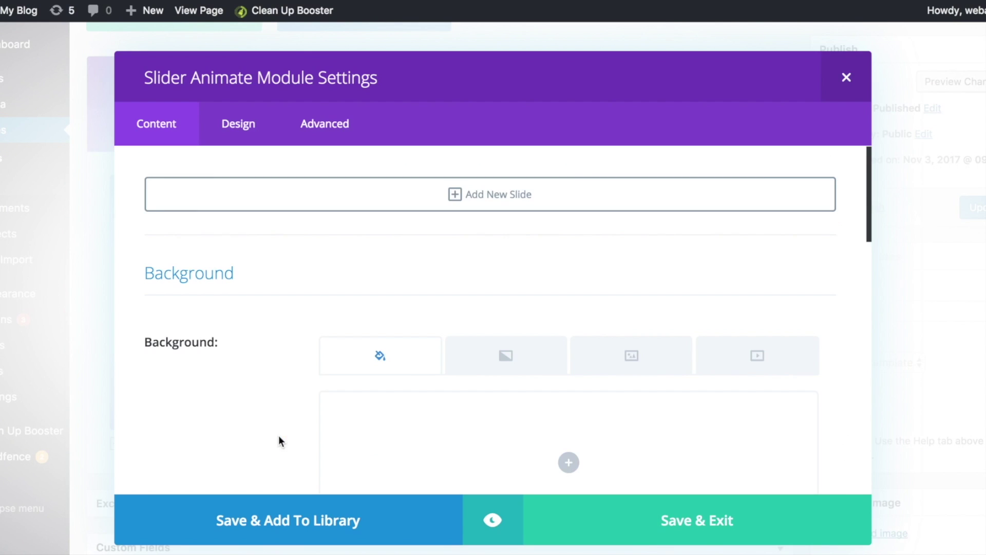
pyautogui.click(478, 198)
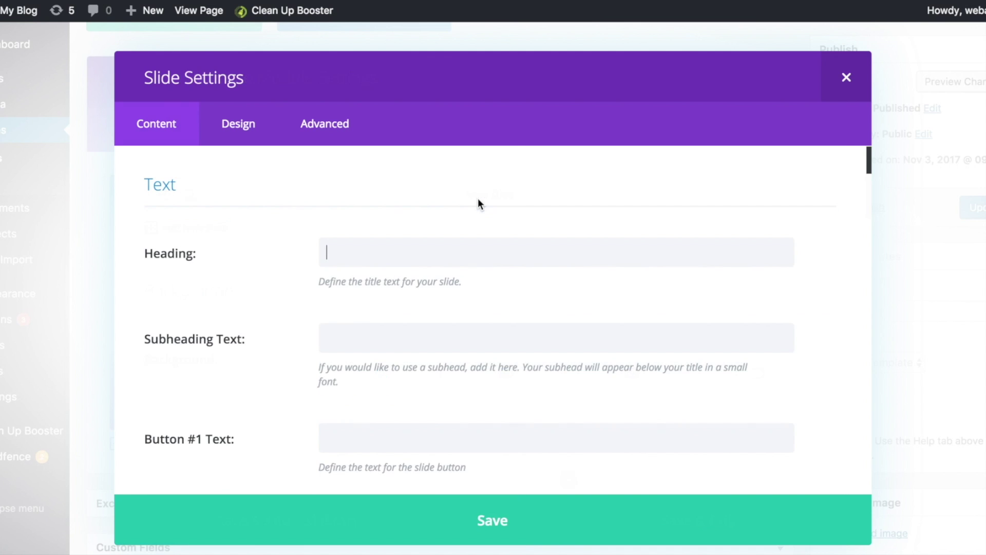
pyautogui.scroll(-3, 380, 314)
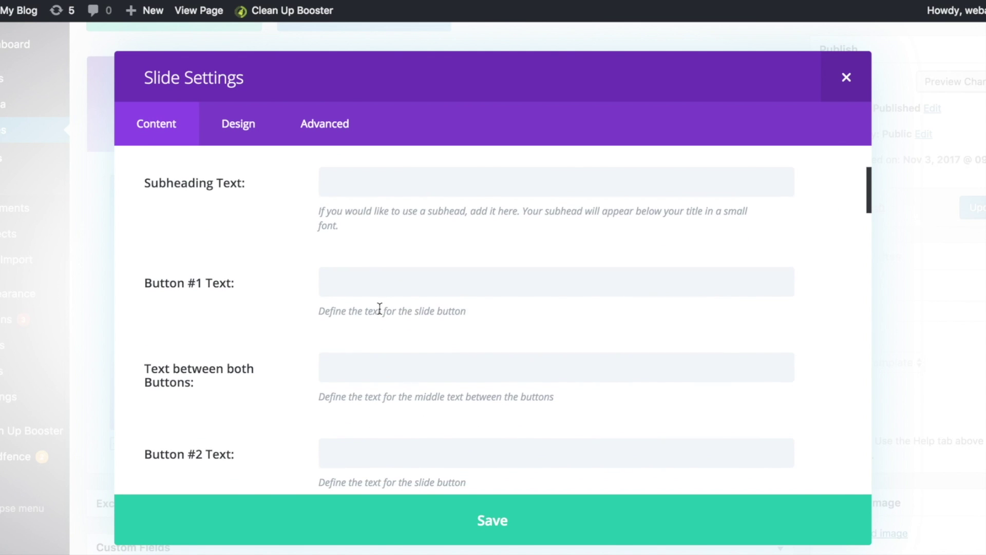
pyautogui.click(365, 283)
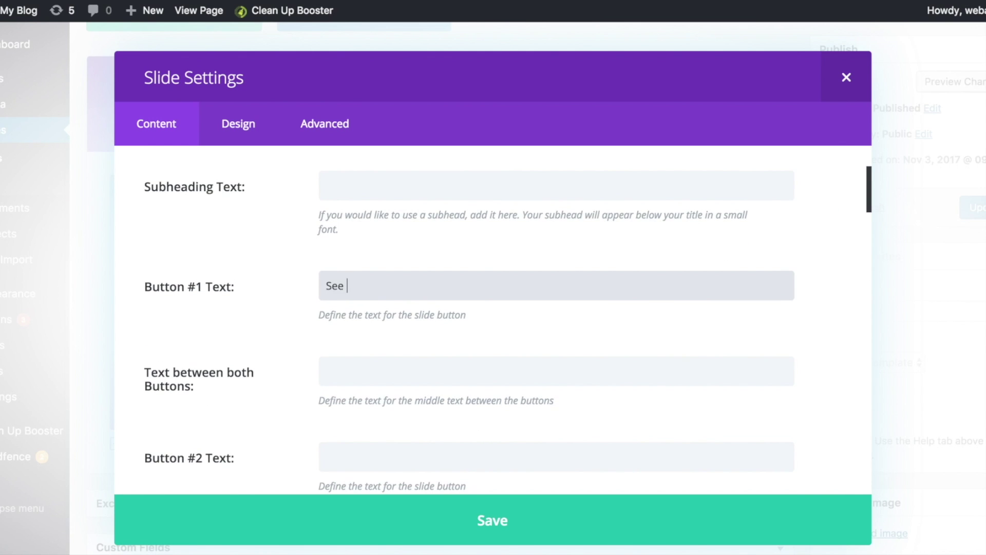
pyautogui.scroll(-5, 359, 335)
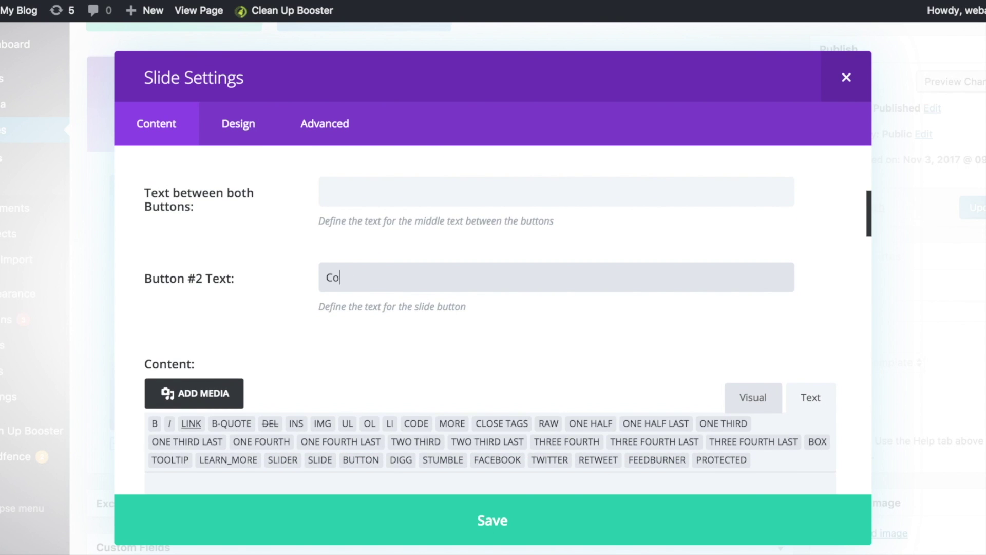
pyautogui.scroll(-4, 334, 413)
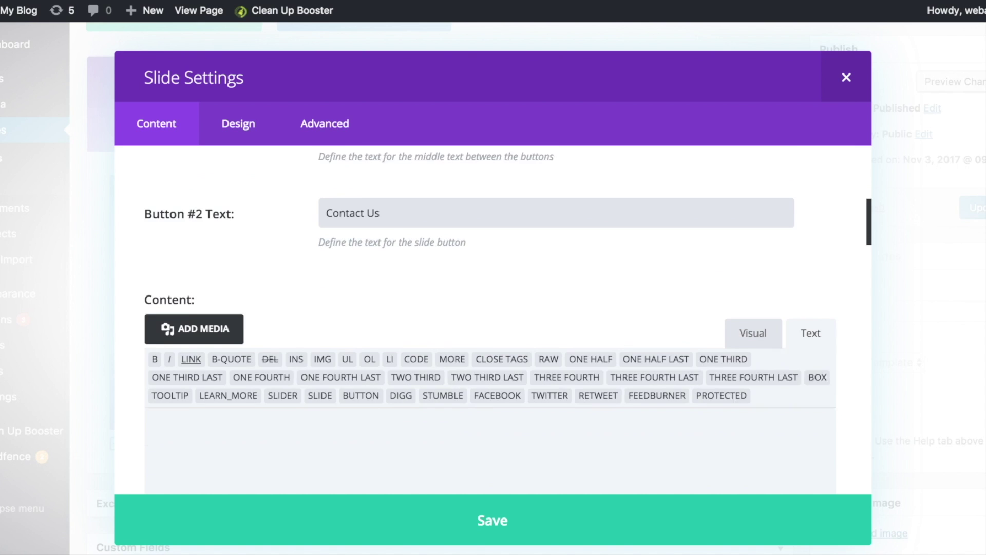
pyautogui.click(317, 375)
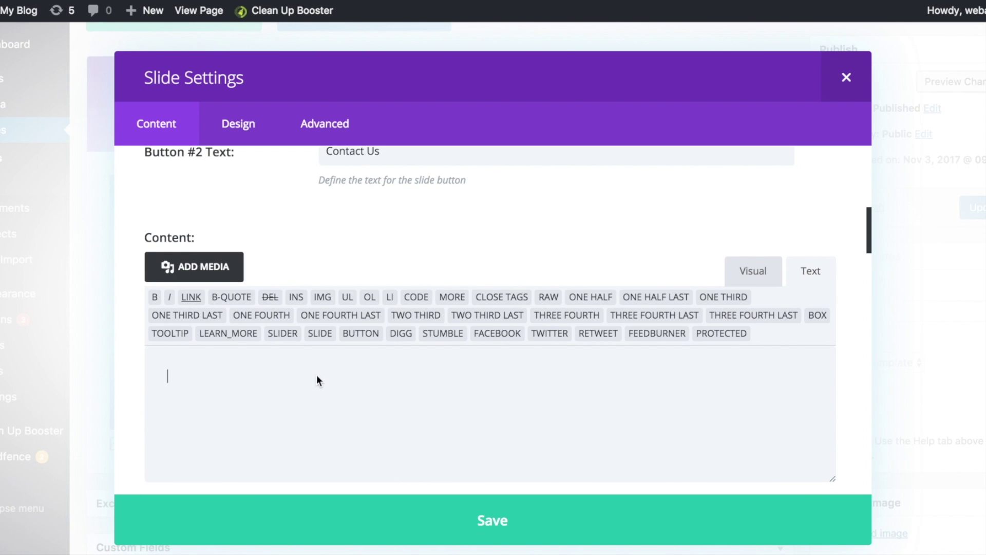
pyautogui.write('Creative Agency with a Twist')
# Set the slide's background to the ice-cream image from the Media Library
pyautogui.scroll(-15, 374, 378)
pyautogui.scroll(1, 374, 378)
pyautogui.click(629, 167)
pyautogui.click(567, 261)
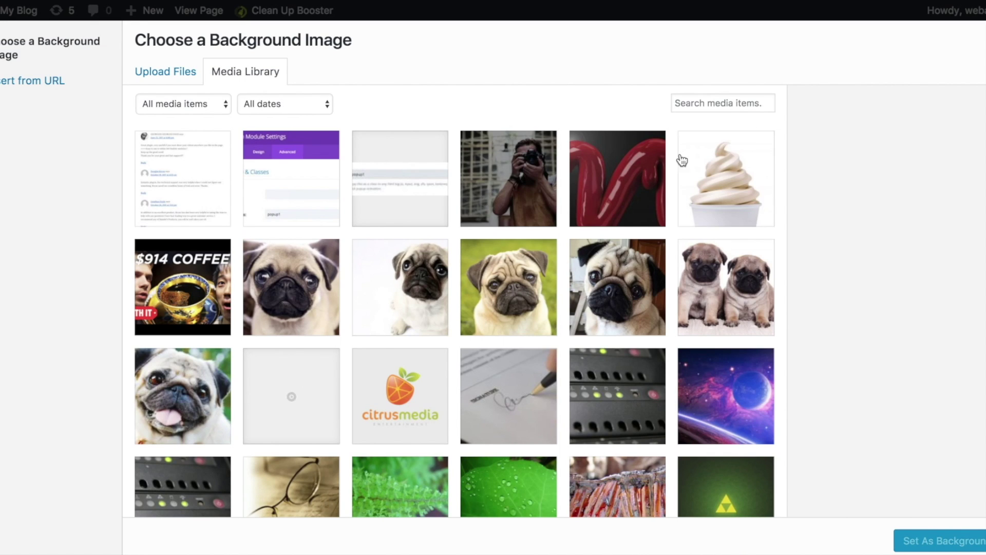
pyautogui.click(681, 160)
pyautogui.click(910, 534)
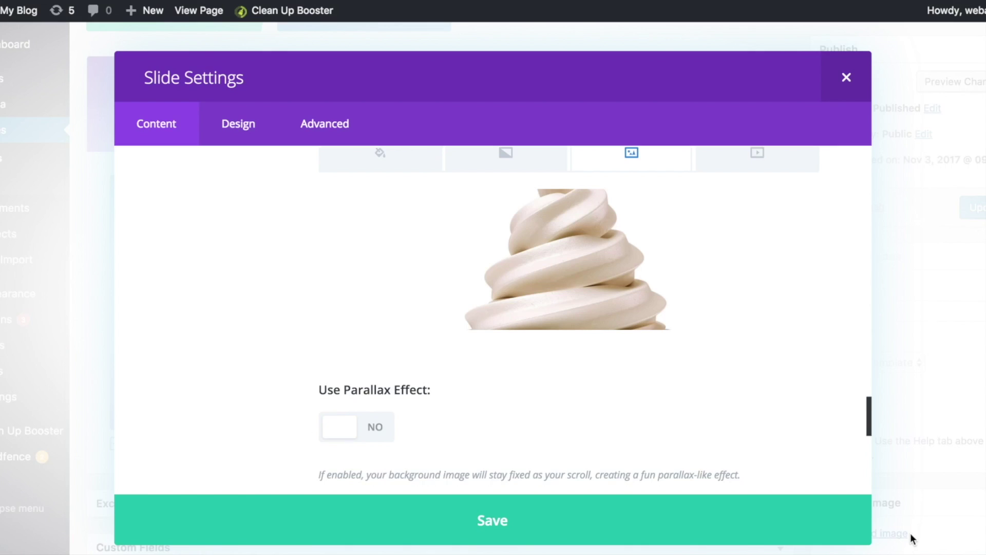
pyautogui.click(249, 129)
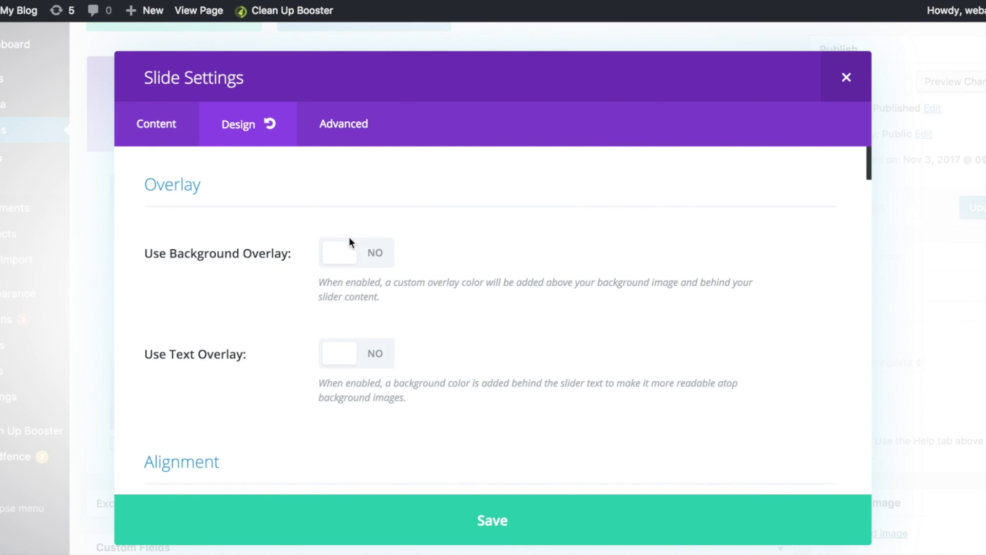
# Make the slide text dark and center it
pyautogui.scroll(-3, 363, 261)
pyautogui.scroll(-10, 364, 260)
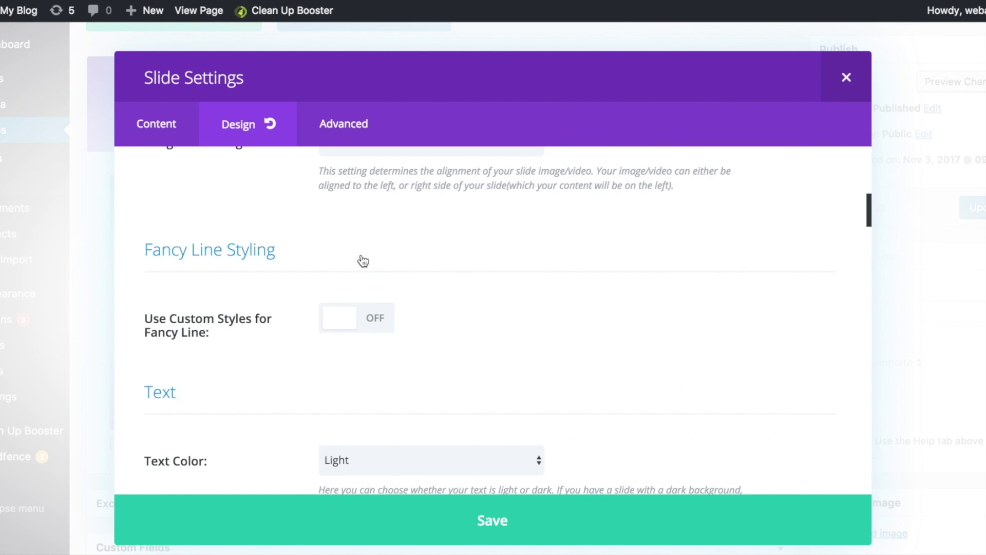
pyautogui.scroll(-3, 363, 260)
pyautogui.click(351, 218)
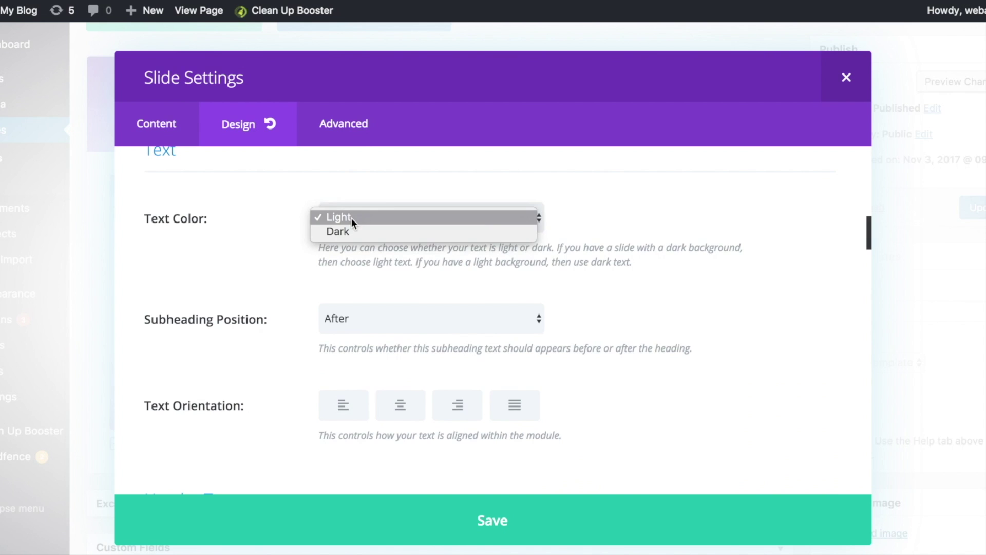
pyautogui.press('Escape')
pyautogui.click(351, 229)
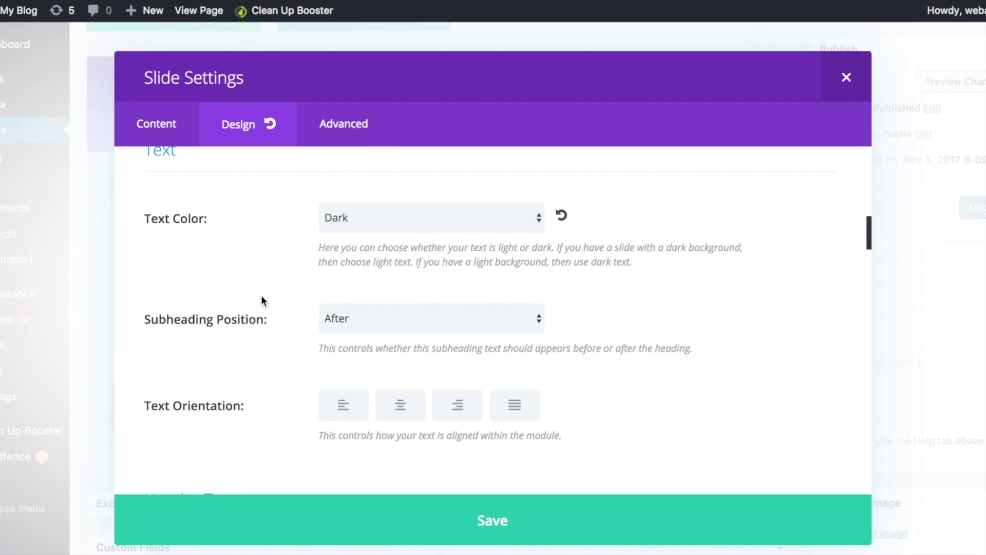
pyautogui.scroll(-3, 264, 299)
pyautogui.click(406, 283)
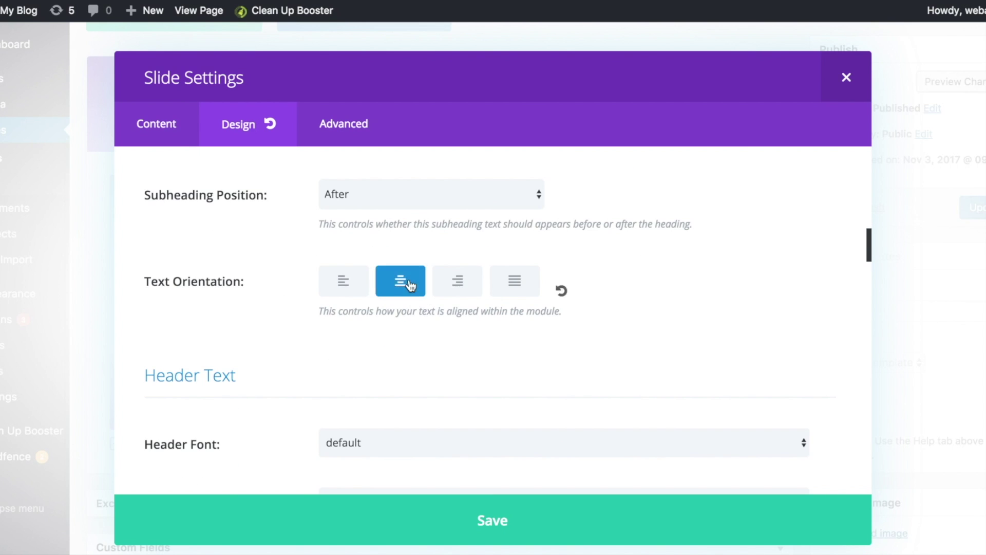
# Make the body text Ultra Bold and centered, with size 66 and 1.5em line height
pyautogui.scroll(-10, 409, 282)
pyautogui.scroll(-15, 409, 281)
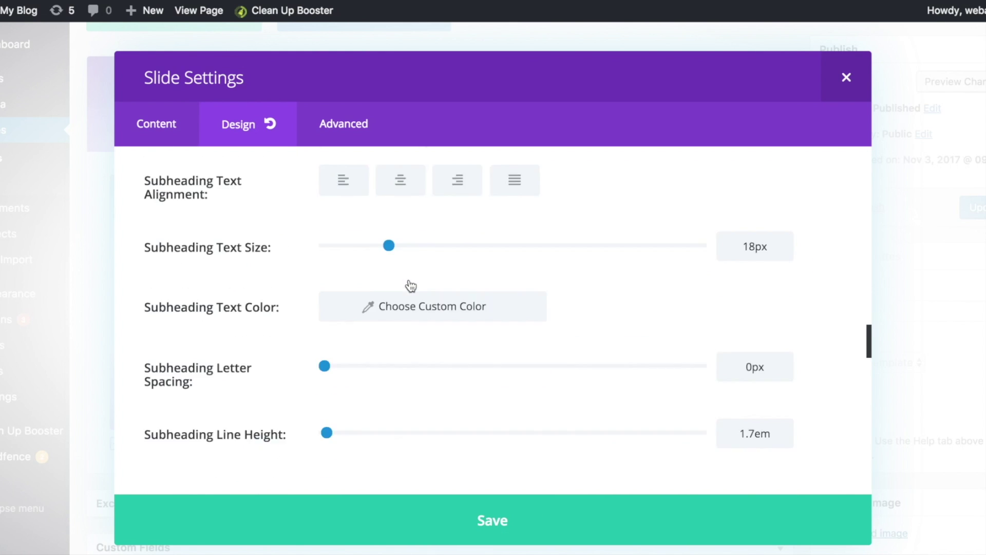
pyautogui.scroll(-4, 409, 279)
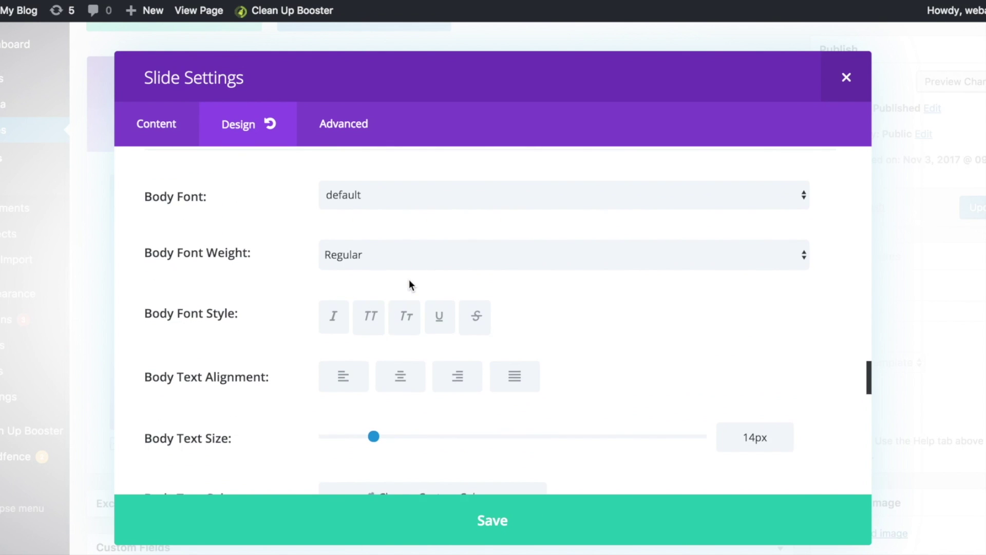
pyautogui.click(393, 249)
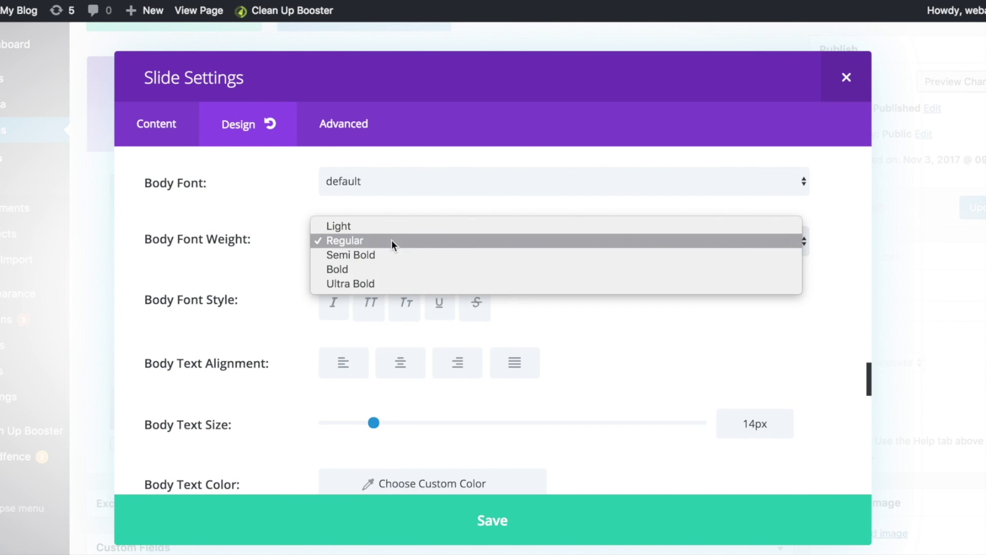
pyautogui.click(389, 282)
pyautogui.click(400, 366)
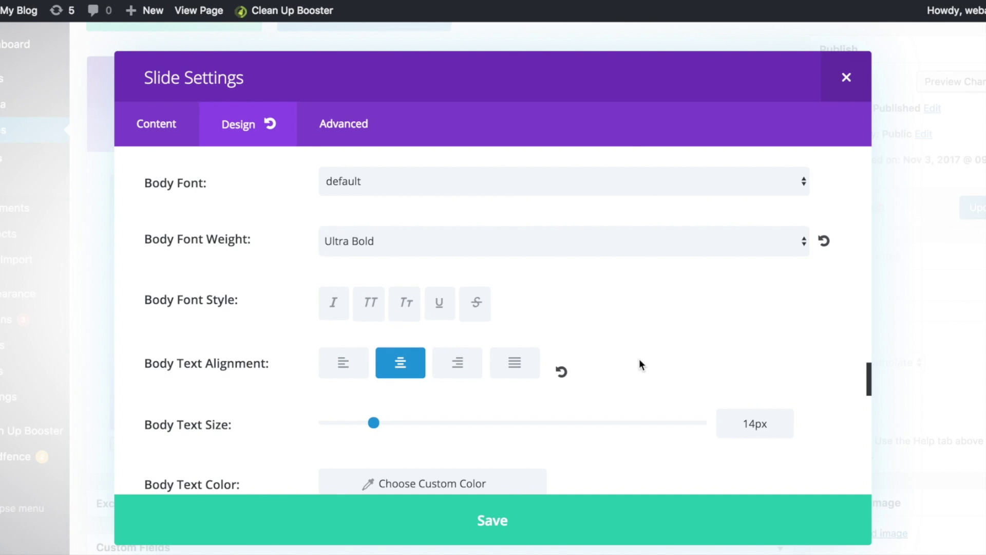
pyautogui.scroll(-3, 668, 375)
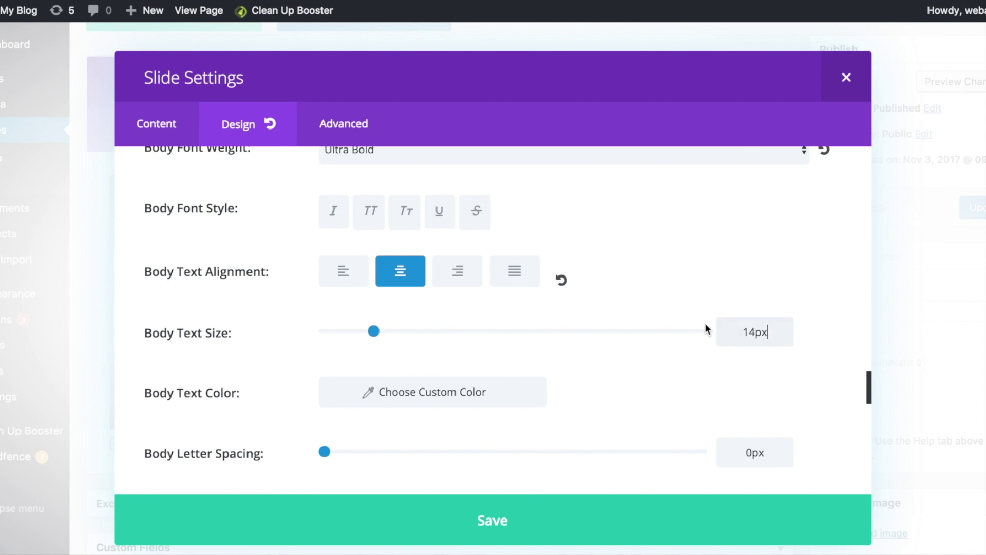
pyautogui.hotkey('ctrl', 'a')
pyautogui.write('66')
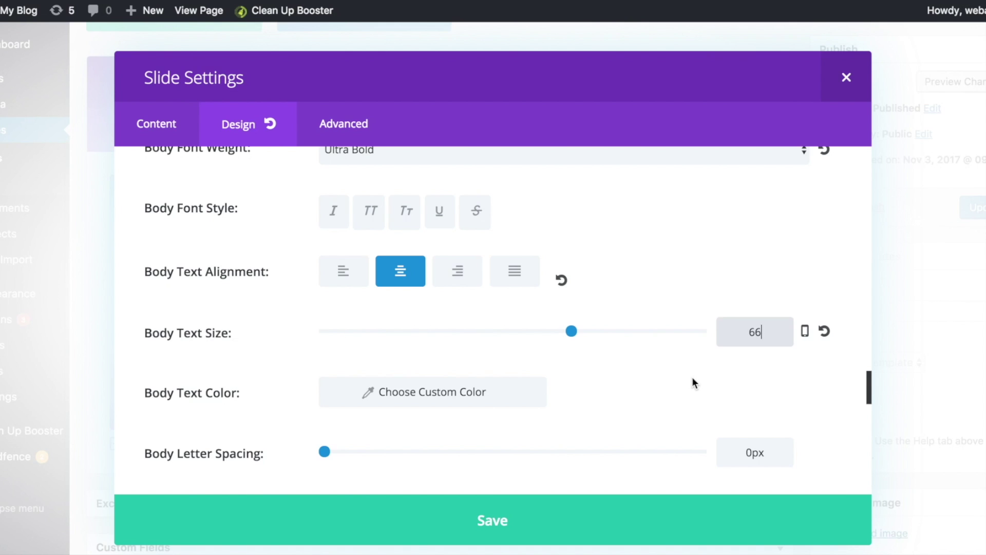
pyautogui.click(692, 380)
pyautogui.scroll(-4, 692, 380)
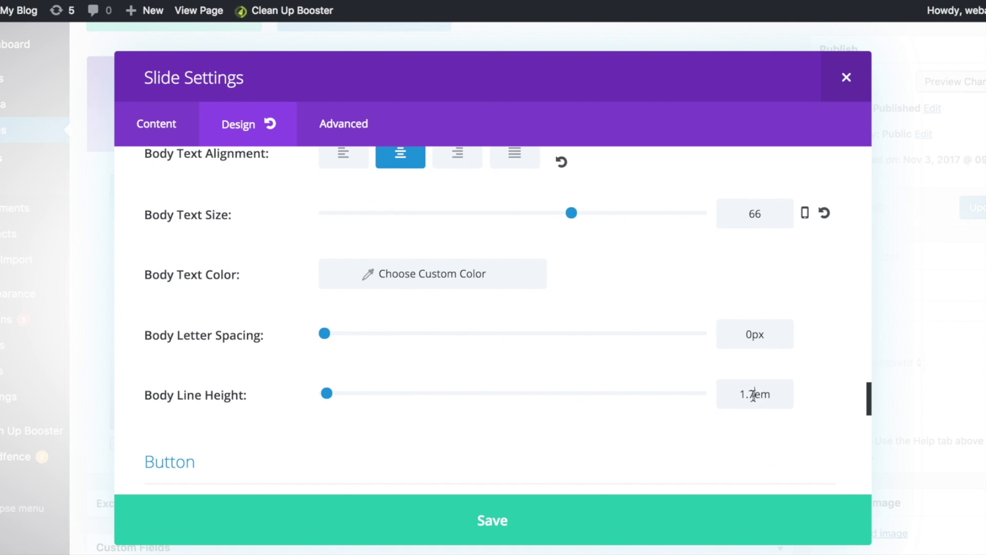
pyautogui.click(753, 396)
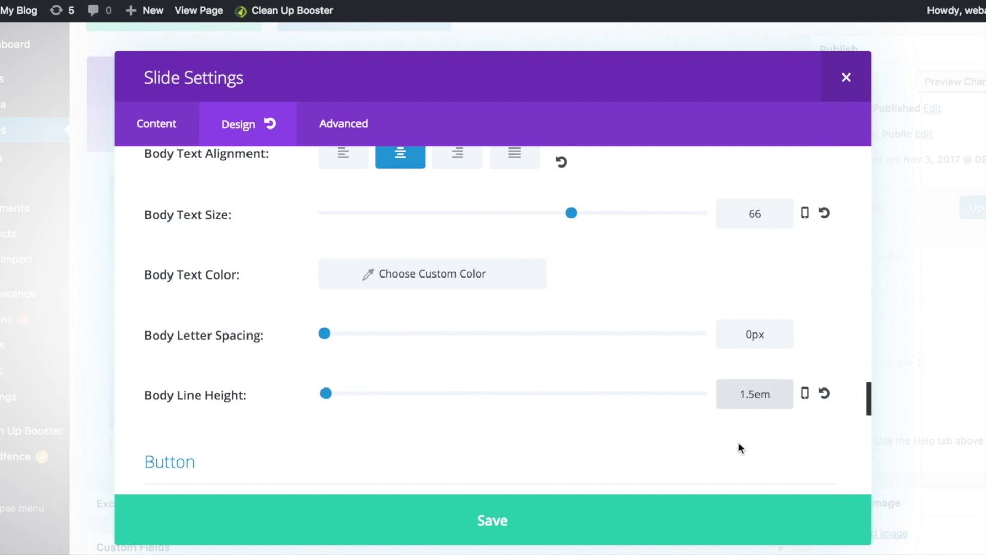
pyautogui.scroll(-8, 666, 422)
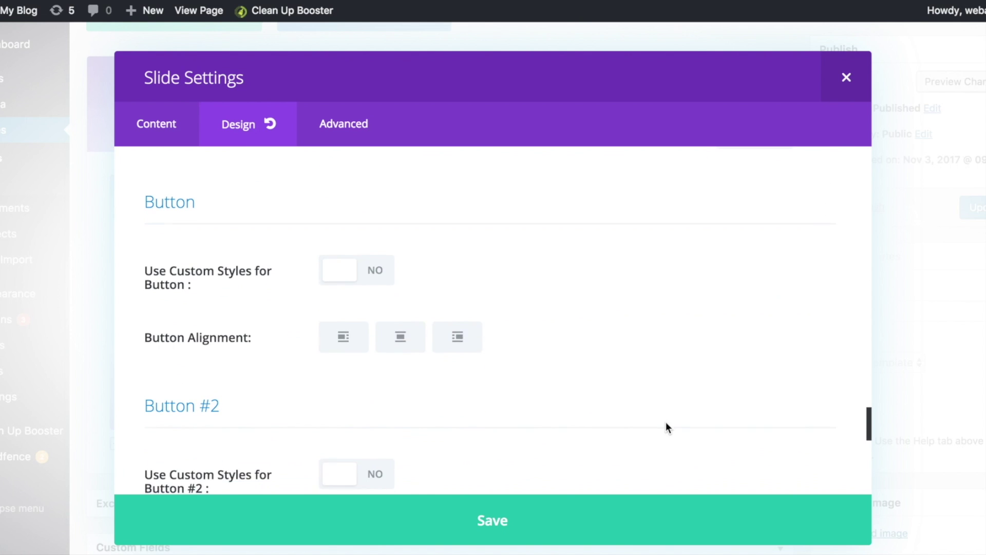
# Center the buttons and give Button #1 custom styles with 18 text size and white text
pyautogui.click(400, 323)
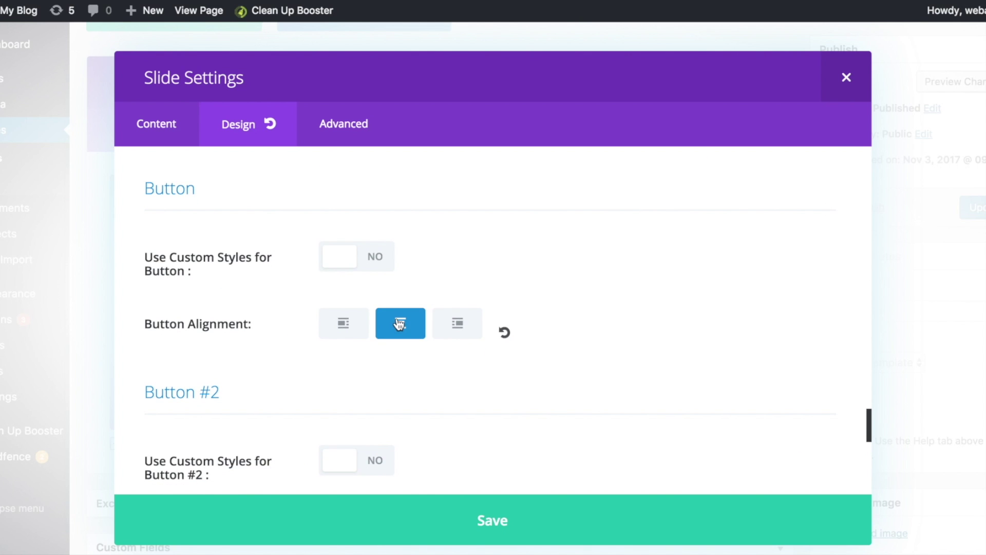
pyautogui.click(374, 264)
pyautogui.scroll(-2, 465, 301)
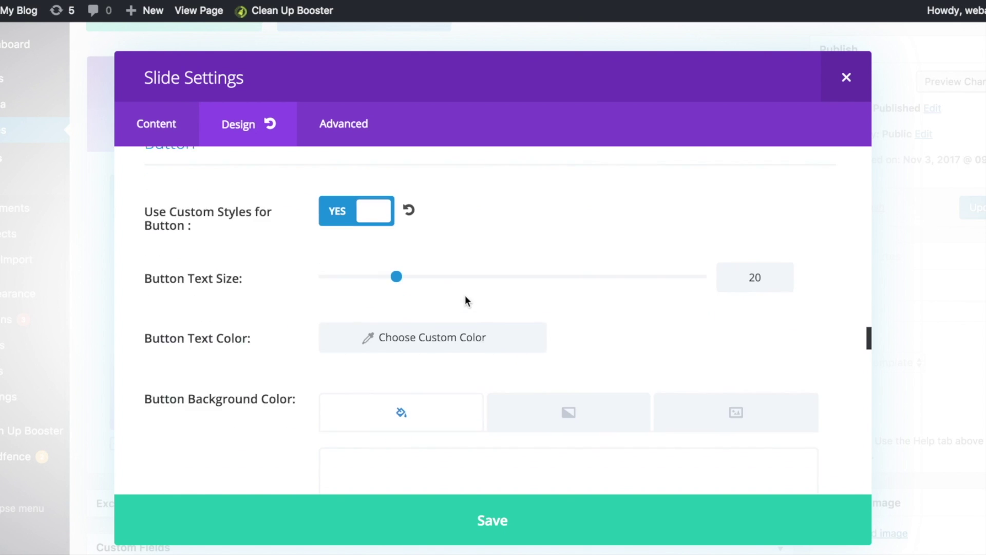
pyautogui.doubleClick(760, 257)
pyautogui.write('18')
pyautogui.scroll(-3, 646, 326)
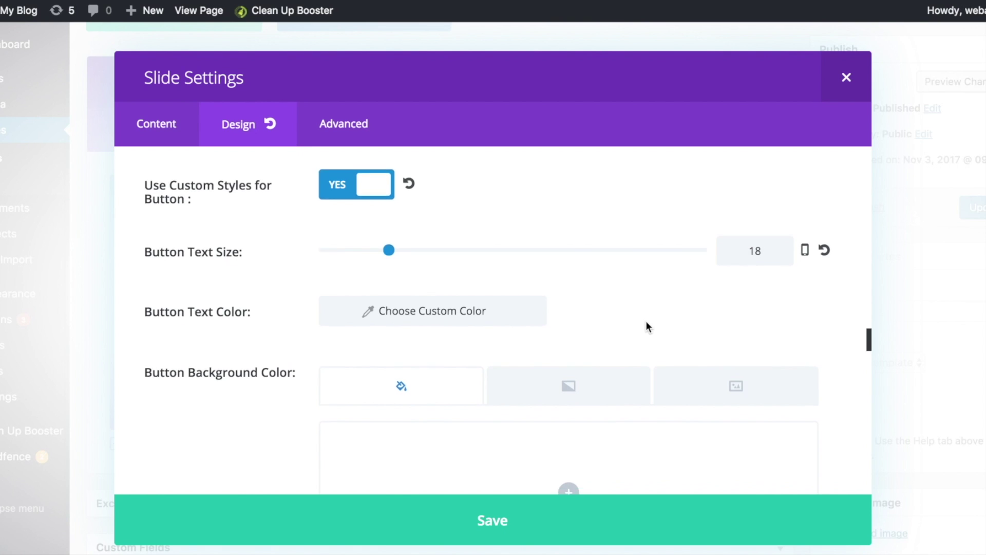
pyautogui.click(417, 220)
pyautogui.click(356, 430)
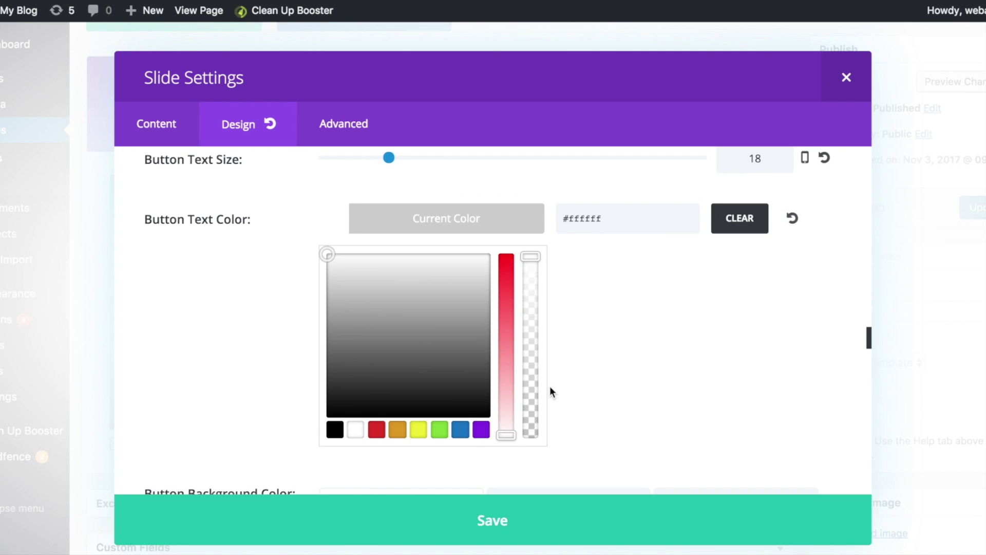
pyautogui.scroll(-5, 550, 386)
# Set Button #1's background and border colours and hide its icon
pyautogui.click(569, 363)
pyautogui.scroll(4, 463, 389)
pyautogui.scroll(-6, 463, 389)
pyautogui.click(428, 286)
pyautogui.scroll(-4, 446, 334)
pyautogui.scroll(-8, 547, 378)
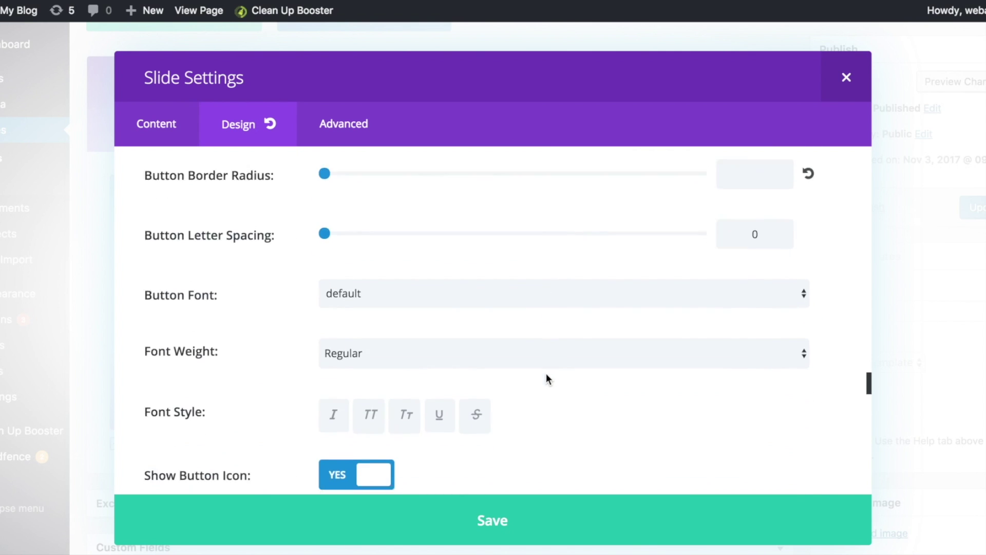
pyautogui.click(374, 293)
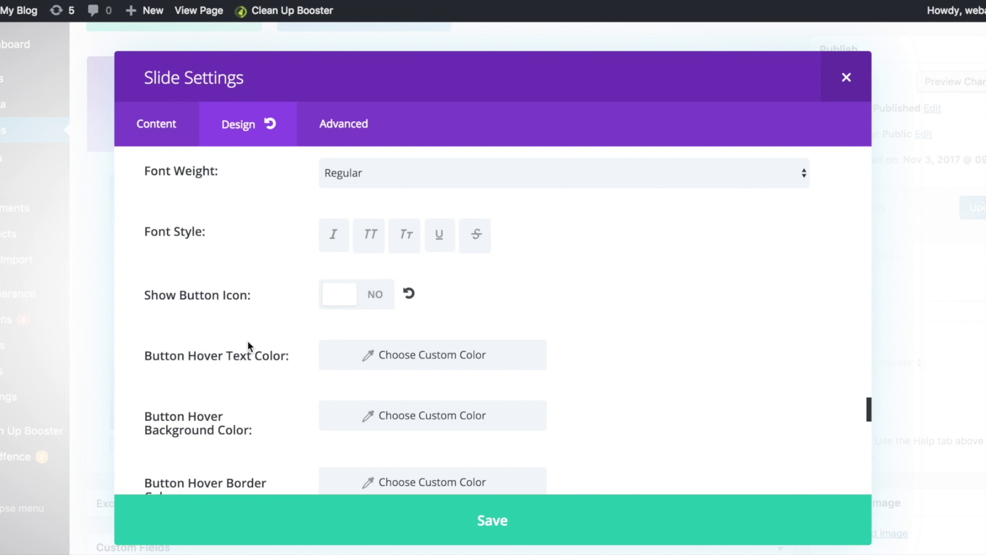
# Give Button #1 a white hover text colour, a hover background, and a black hover border
pyautogui.scroll(-5, 248, 341)
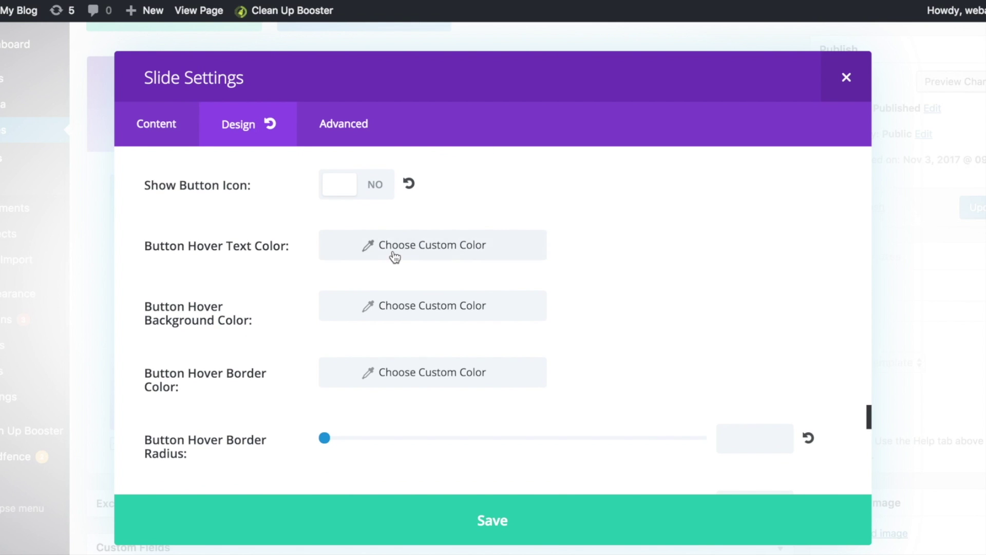
pyautogui.click(394, 256)
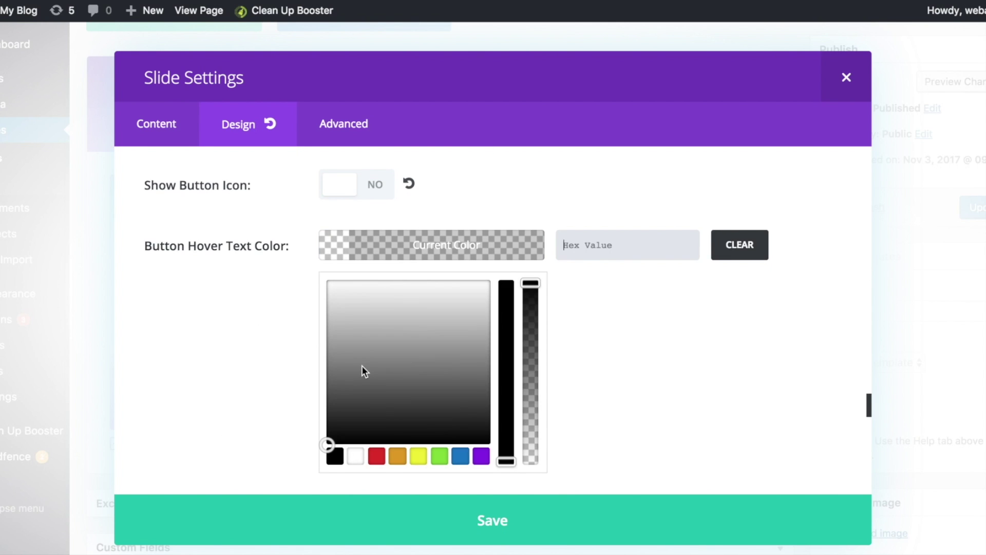
pyautogui.scroll(-3, 361, 371)
pyautogui.click(355, 394)
pyautogui.scroll(-5, 413, 306)
pyautogui.click(412, 339)
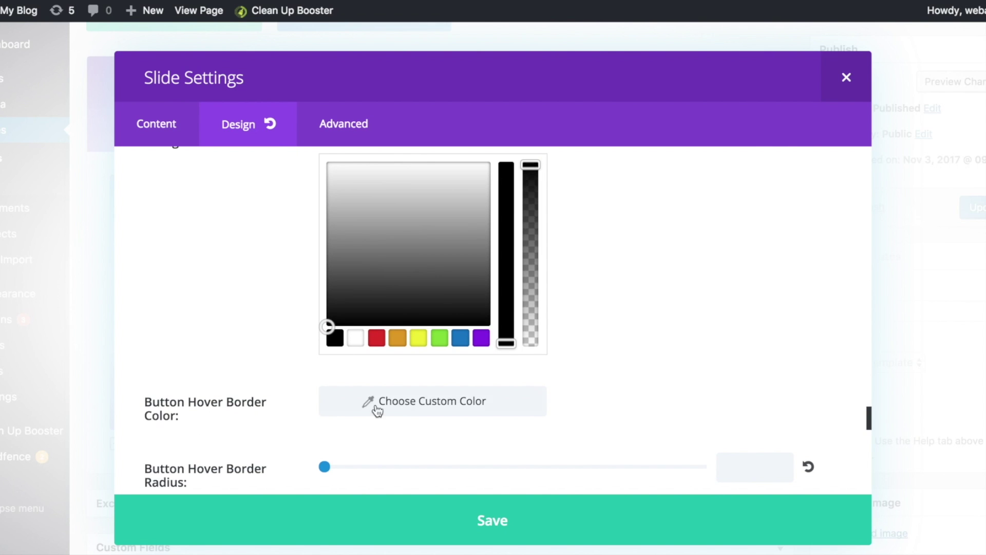
pyautogui.click(377, 410)
pyautogui.click(334, 403)
# Turn on custom styles for Button #2 with 18 text size and blue text
pyautogui.scroll(4, 732, 371)
pyautogui.scroll(-3, 731, 371)
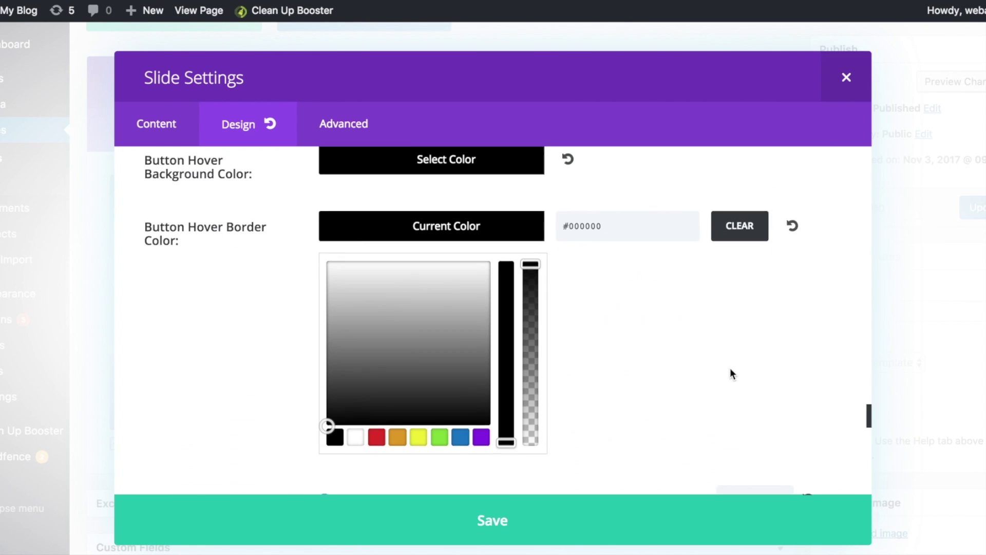
pyautogui.scroll(-10, 730, 369)
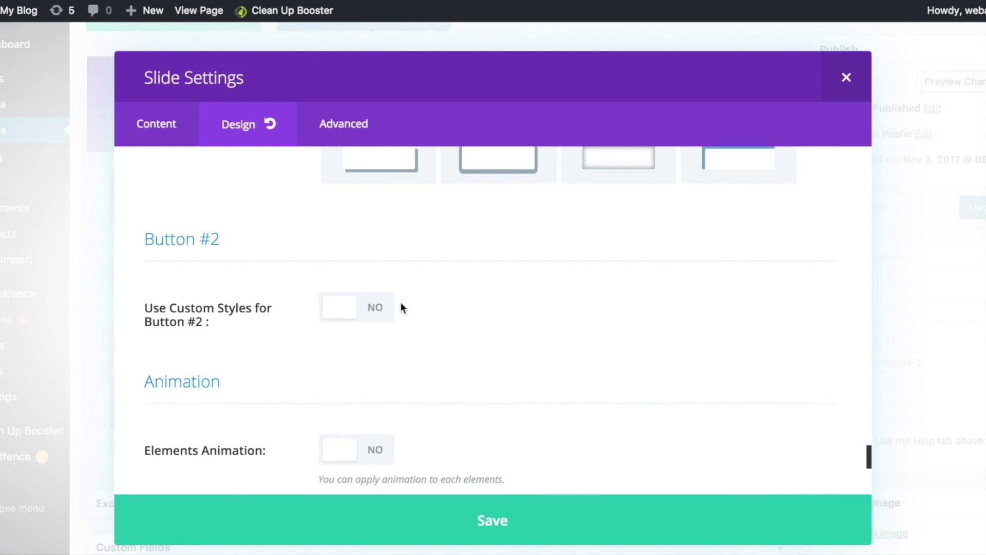
pyautogui.click(367, 307)
pyautogui.scroll(-2, 707, 323)
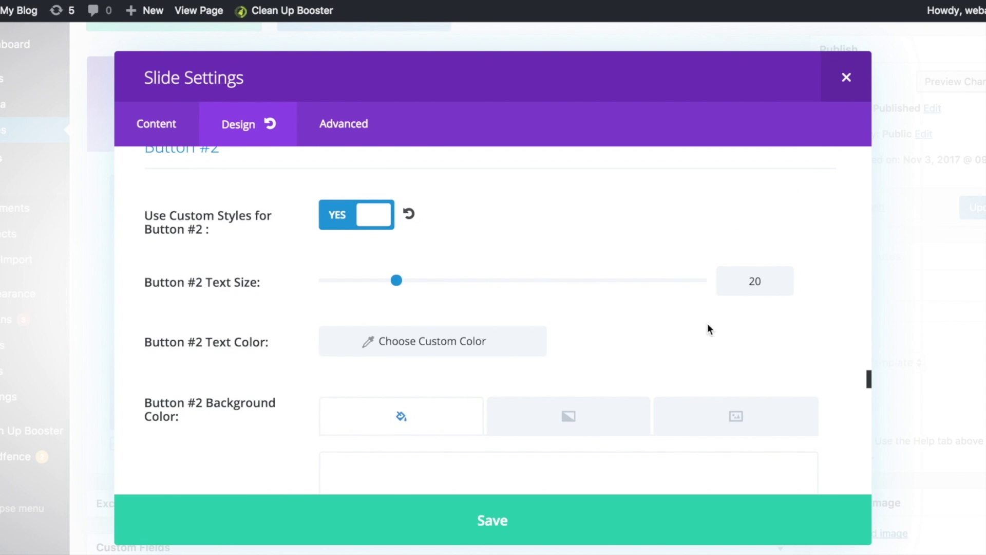
pyautogui.write('18')
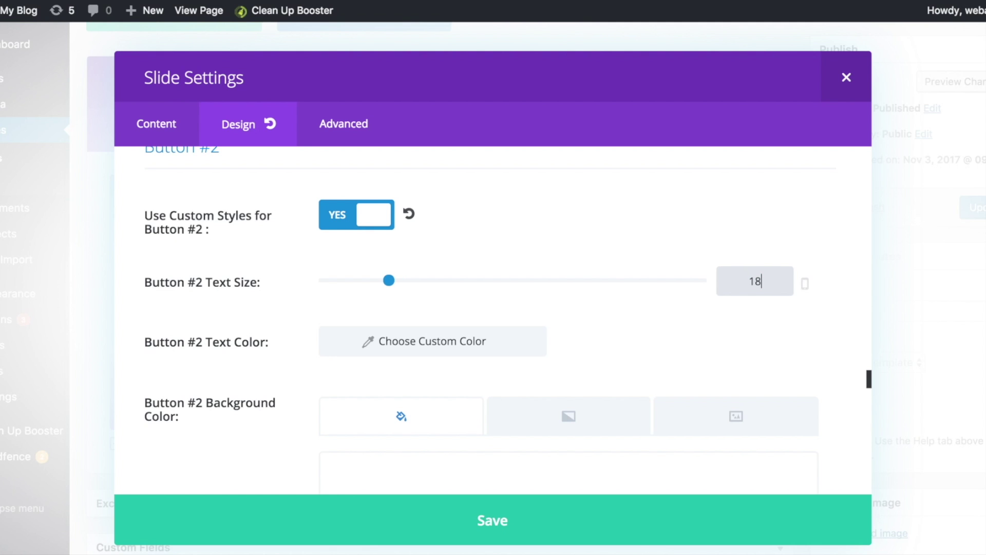
pyautogui.click(676, 340)
pyautogui.scroll(-3, 676, 346)
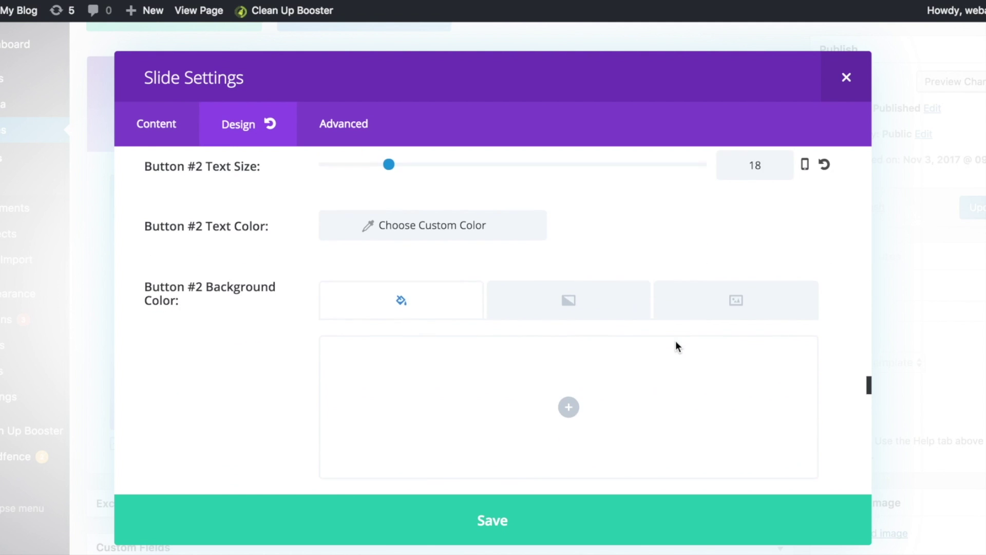
pyautogui.click(435, 219)
pyautogui.click(460, 422)
# Give Button #2 a fully transparent #0c71c3 background and a border width of 2
pyautogui.scroll(-5, 600, 347)
pyautogui.click(569, 378)
pyautogui.scroll(1, 561, 224)
pyautogui.click(656, 304)
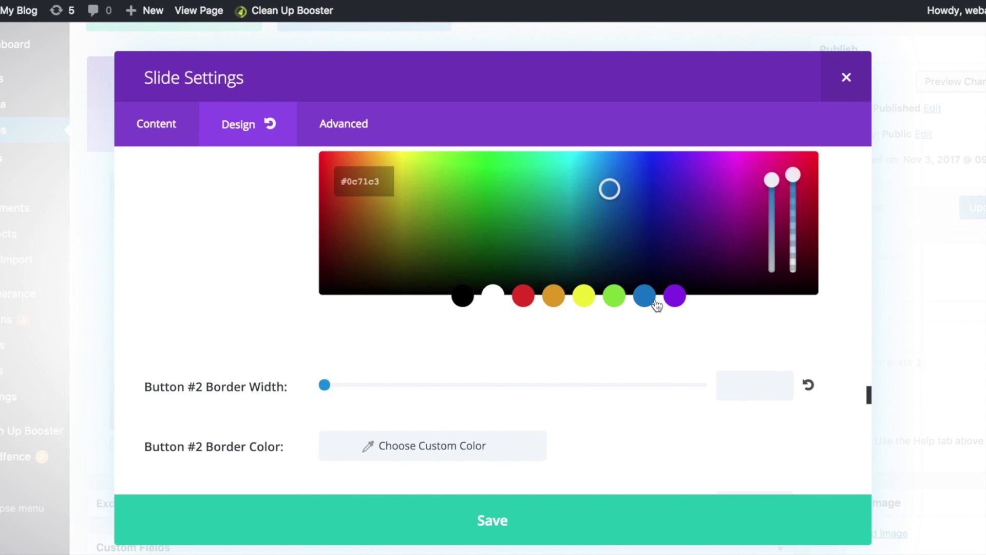
pyautogui.moveTo(791, 178); pyautogui.dragTo(792, 300)
pyautogui.click(437, 355)
pyautogui.scroll(-4, 436, 356)
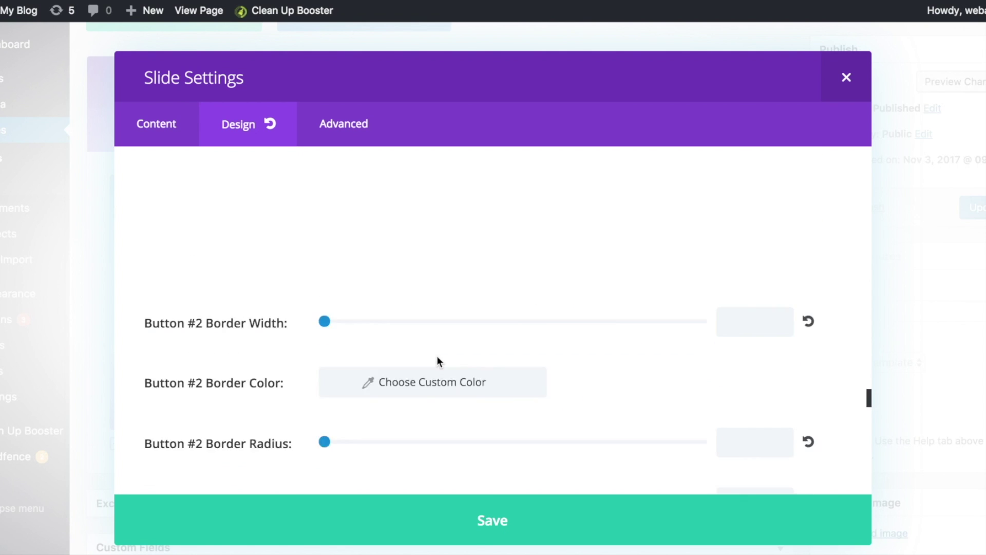
pyautogui.scroll(-1, 437, 355)
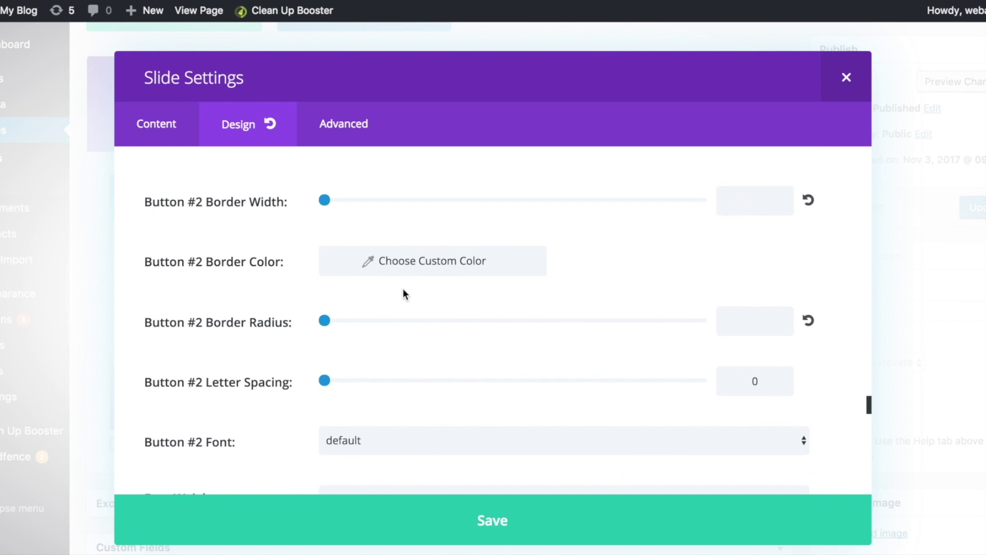
pyautogui.click(756, 206)
pyautogui.write('2')
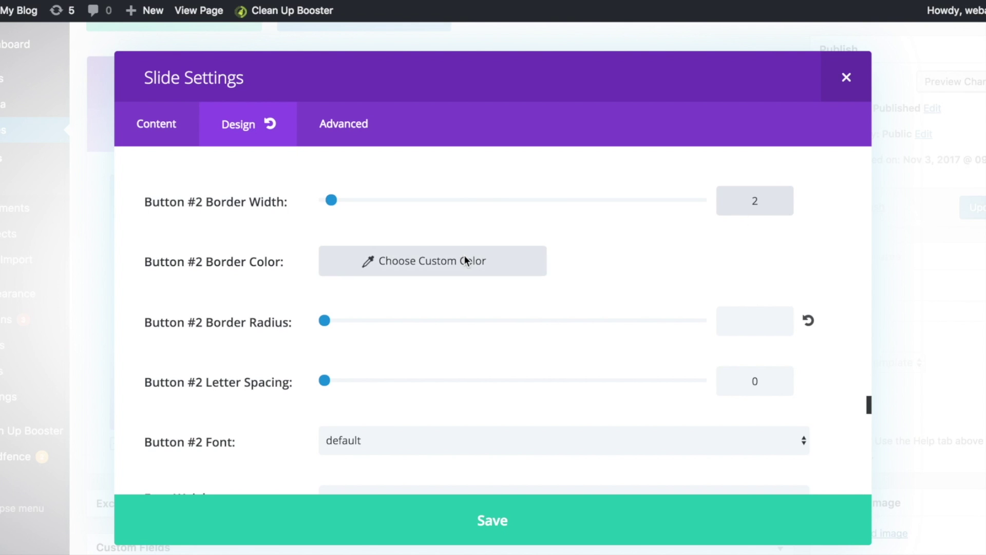
# Make Button #2's border blue and hide its icon
pyautogui.click(465, 260)
pyautogui.click(461, 472)
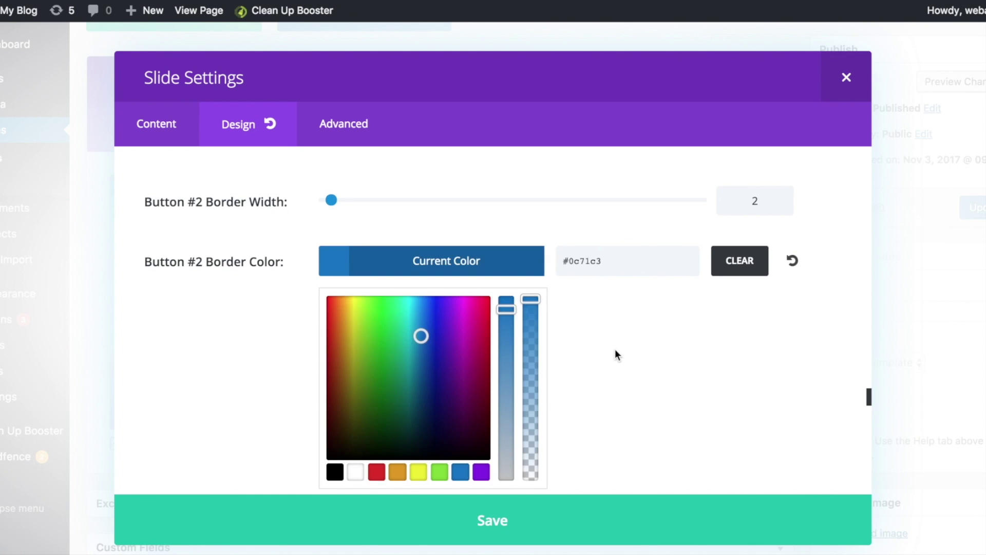
pyautogui.scroll(-1, 615, 350)
pyautogui.scroll(-10, 420, 303)
pyautogui.click(383, 302)
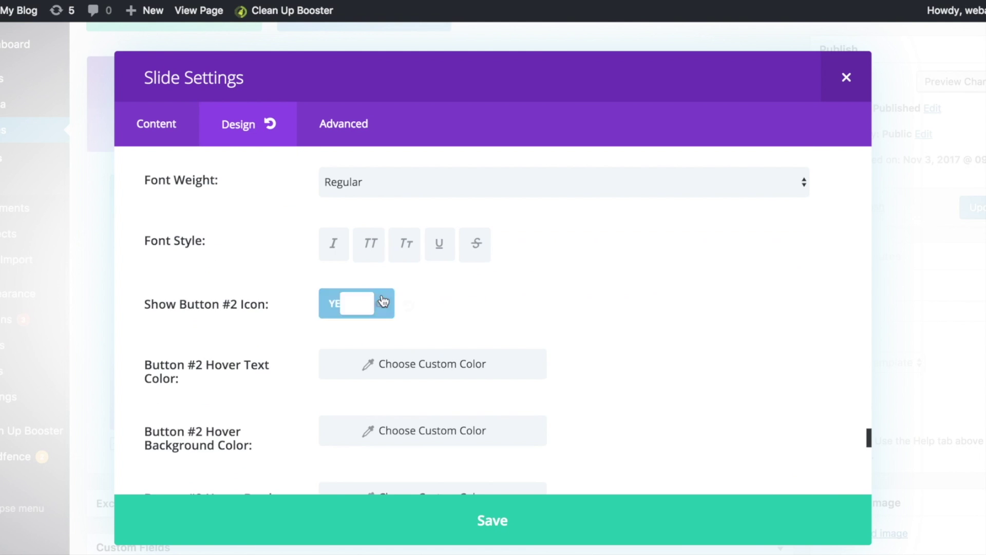
# Give Button #2 white hover text with blue hover background and border, then enable Elements Animation
pyautogui.scroll(-5, 382, 302)
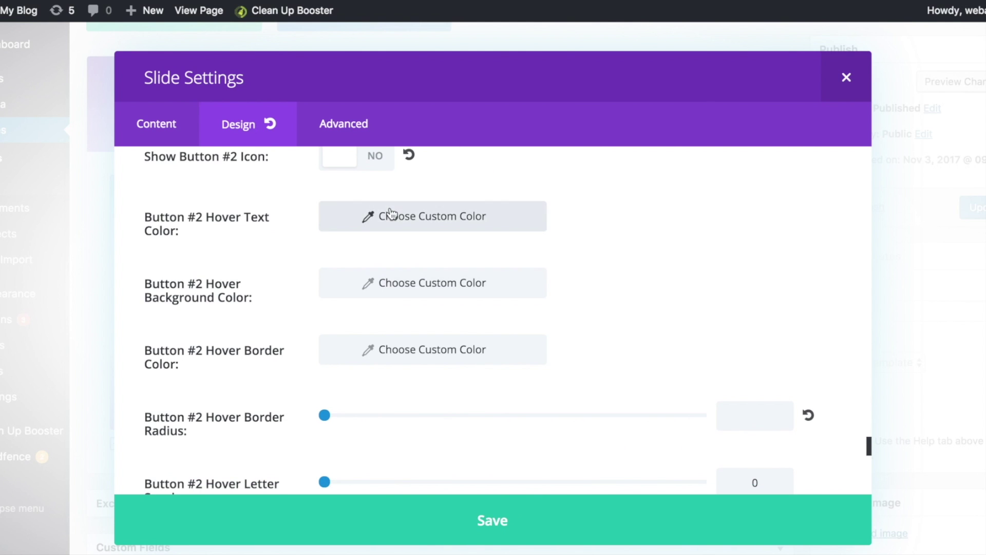
pyautogui.click(390, 212)
pyautogui.scroll(-1, 405, 361)
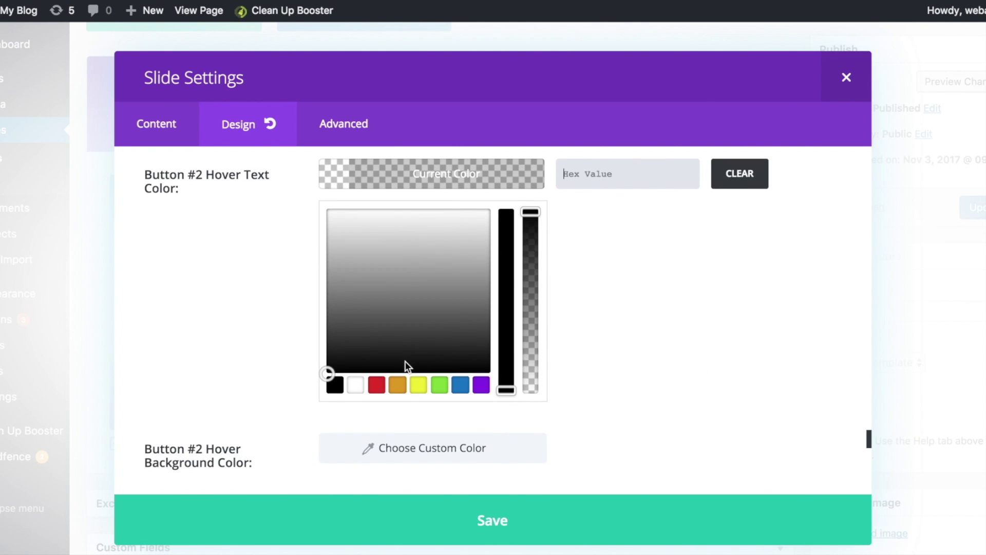
pyautogui.click(353, 389)
pyautogui.scroll(-3, 353, 388)
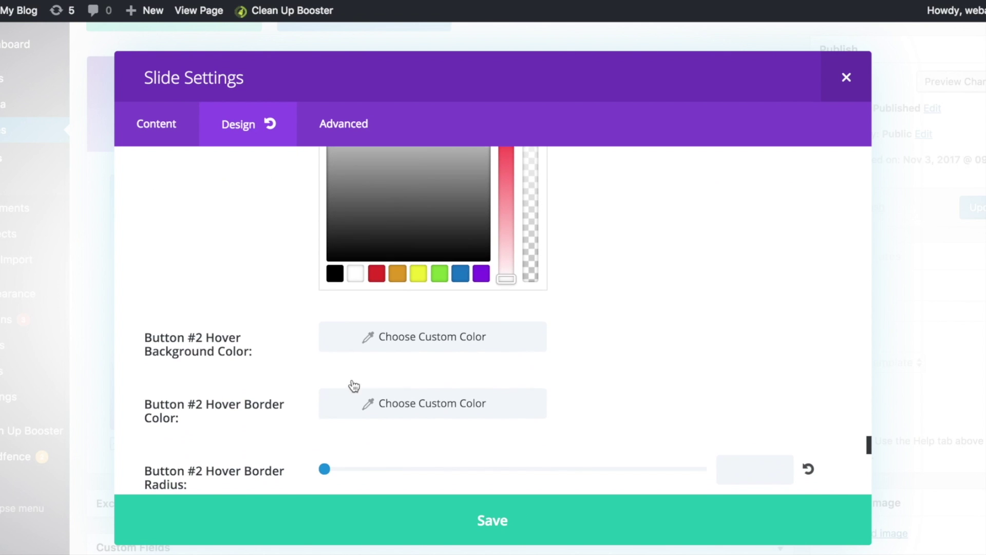
pyautogui.click(358, 337)
pyautogui.click(466, 354)
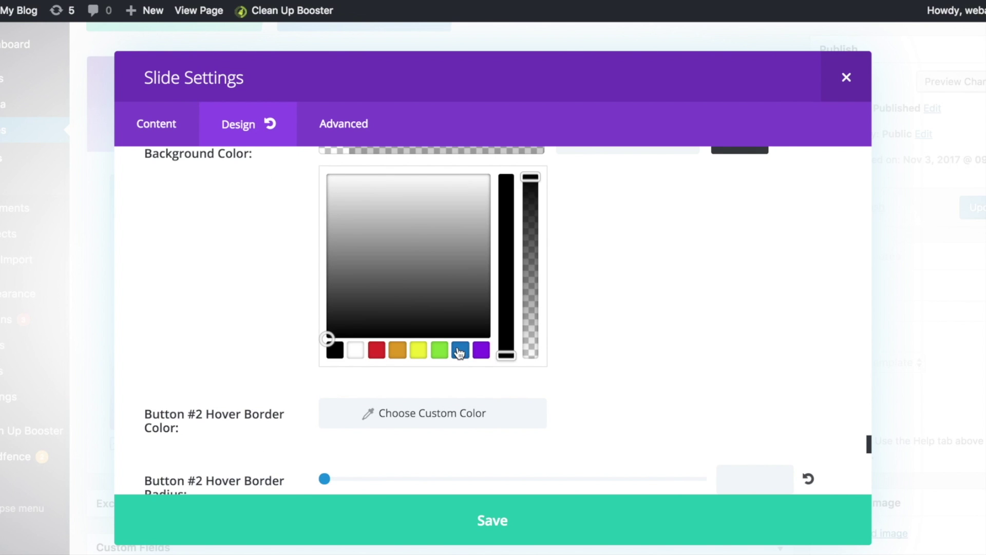
pyautogui.click(457, 414)
pyautogui.click(457, 415)
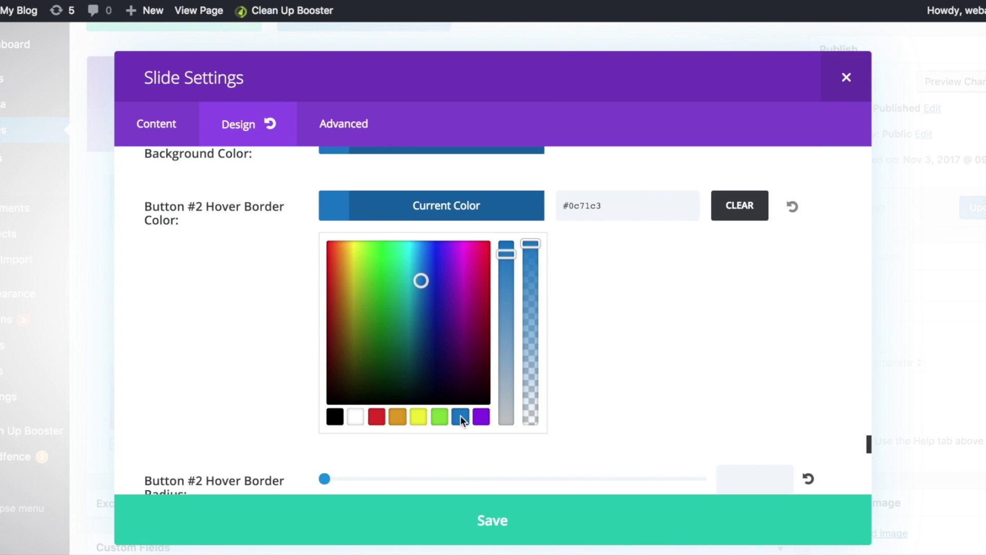
pyautogui.scroll(-10, 637, 384)
pyautogui.click(368, 307)
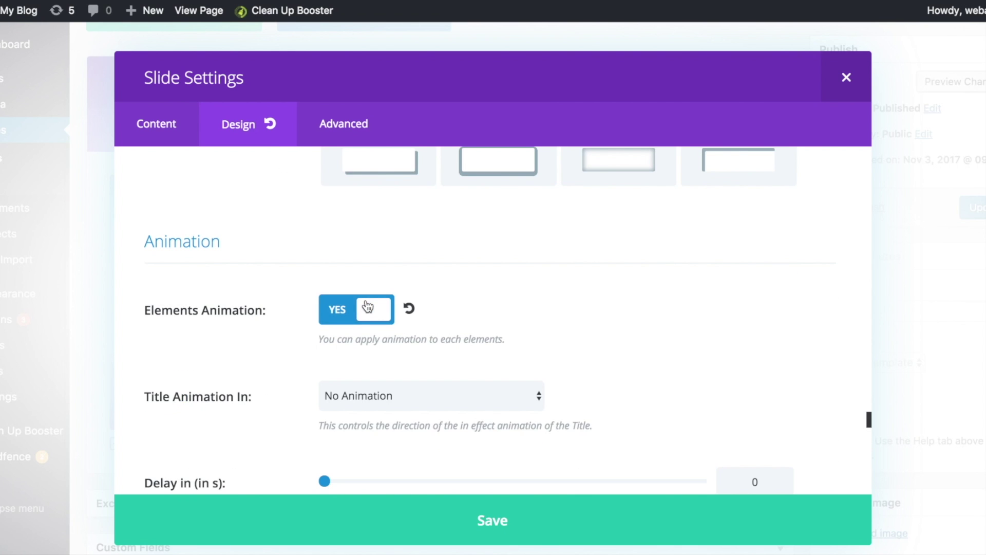
# Set animations: content slideInLeft, Button #1 slideInDown, Button #2 fadeInUp
pyautogui.scroll(-7, 368, 306)
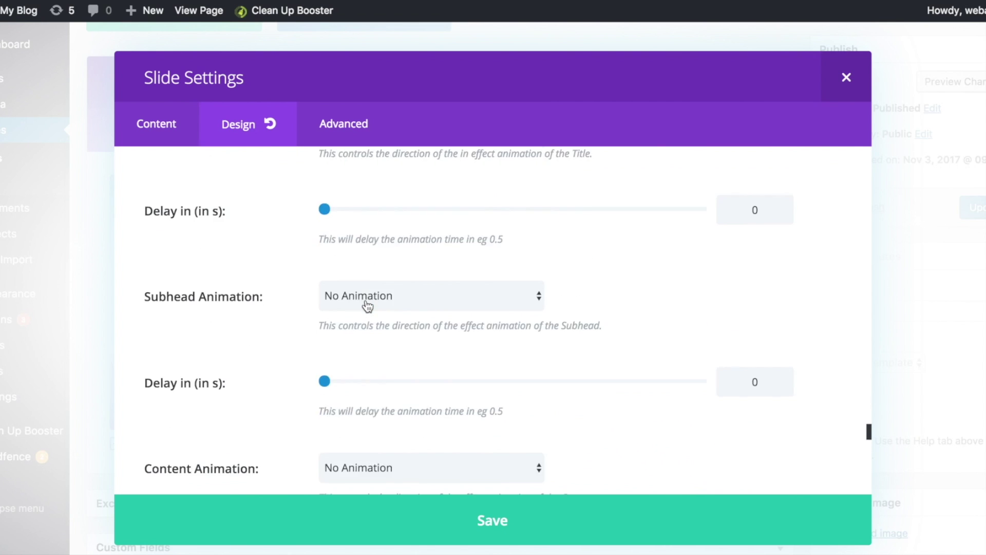
pyautogui.scroll(-3, 367, 307)
pyautogui.click(354, 244)
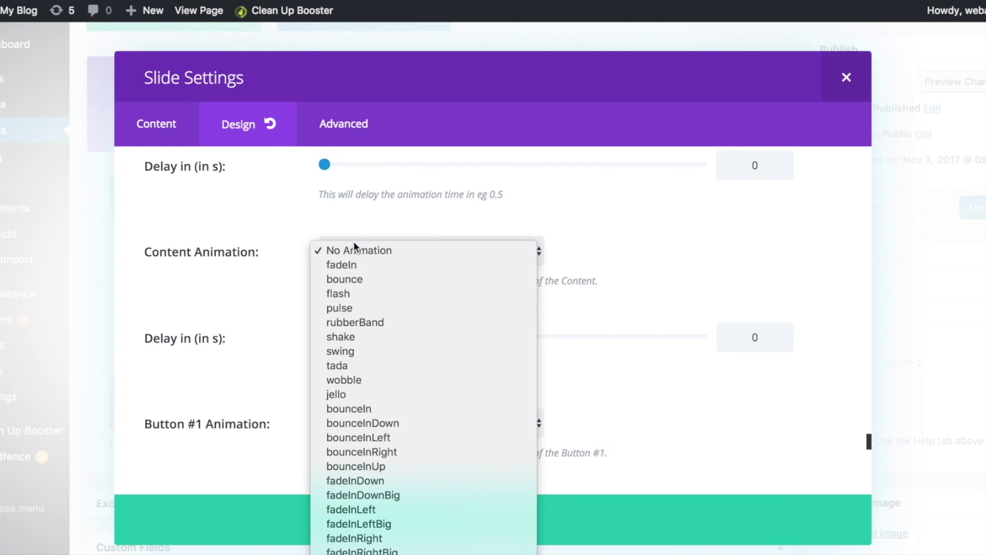
pyautogui.scroll(-5, 359, 321)
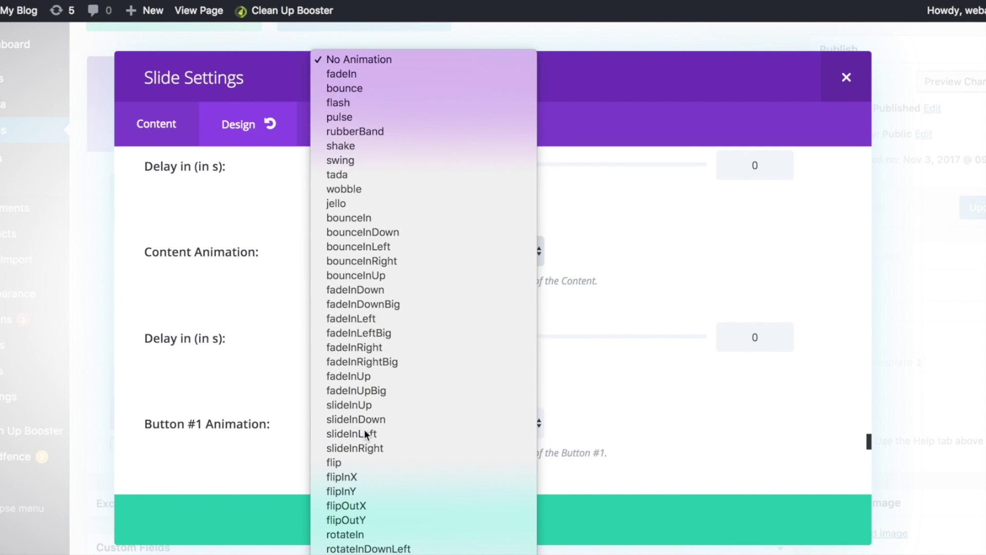
pyautogui.press('Escape')
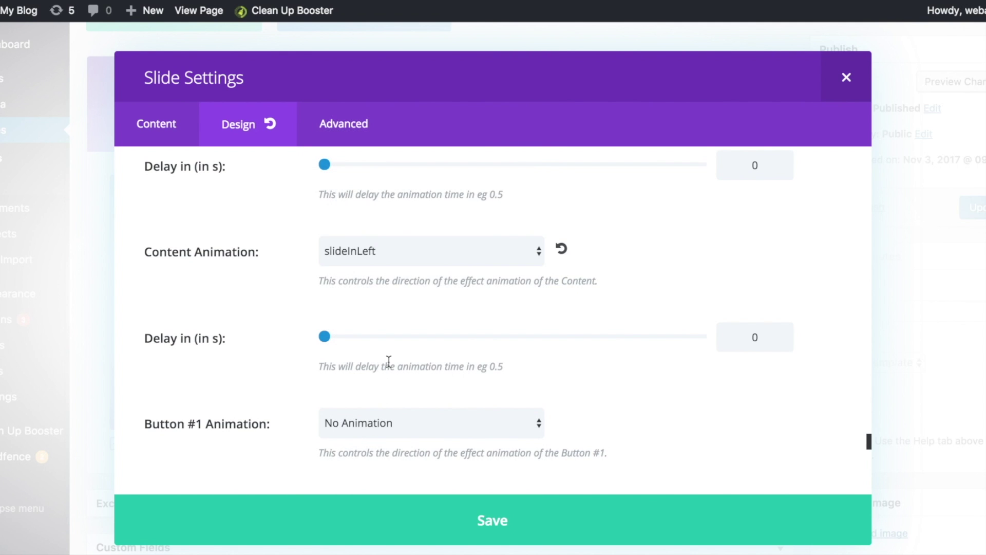
pyautogui.scroll(-5, 390, 365)
pyautogui.click(396, 192)
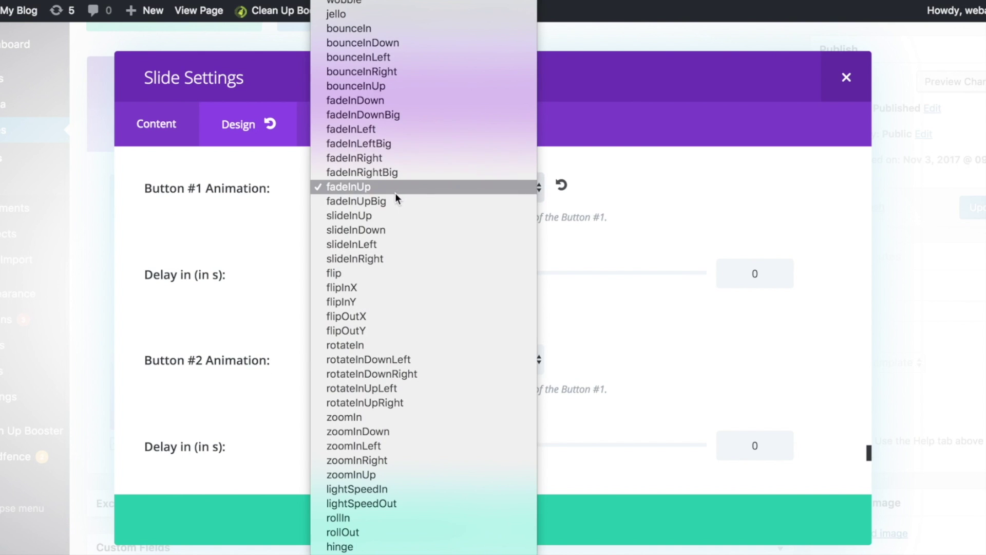
pyautogui.click(393, 230)
pyautogui.click(368, 364)
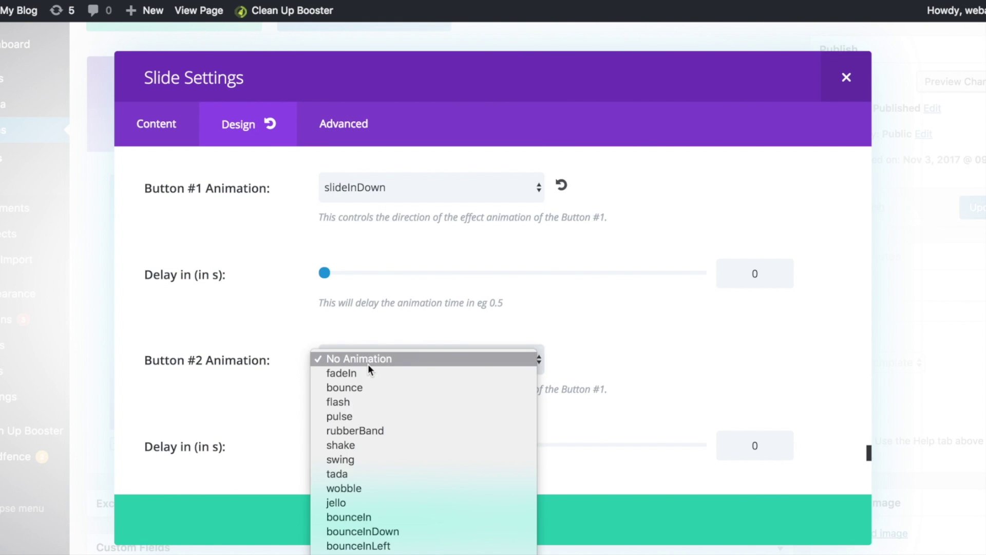
pyautogui.scroll(-8, 368, 363)
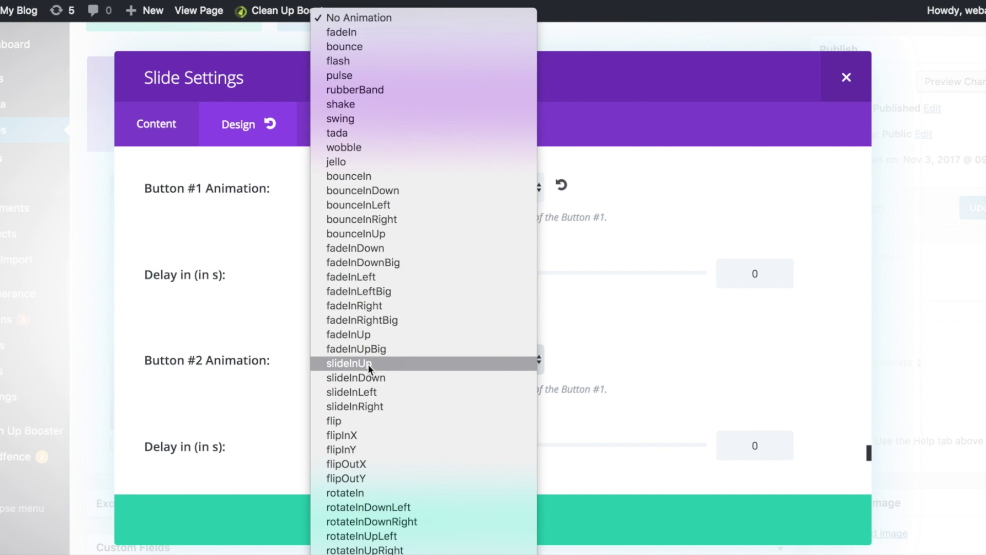
pyautogui.click(361, 333)
# Give Button #1 a 0.5 s delay and Button #2 a 1 s delay, then save the slide
pyautogui.click(774, 270)
pyautogui.write('0.5')
pyautogui.scroll(-5, 639, 346)
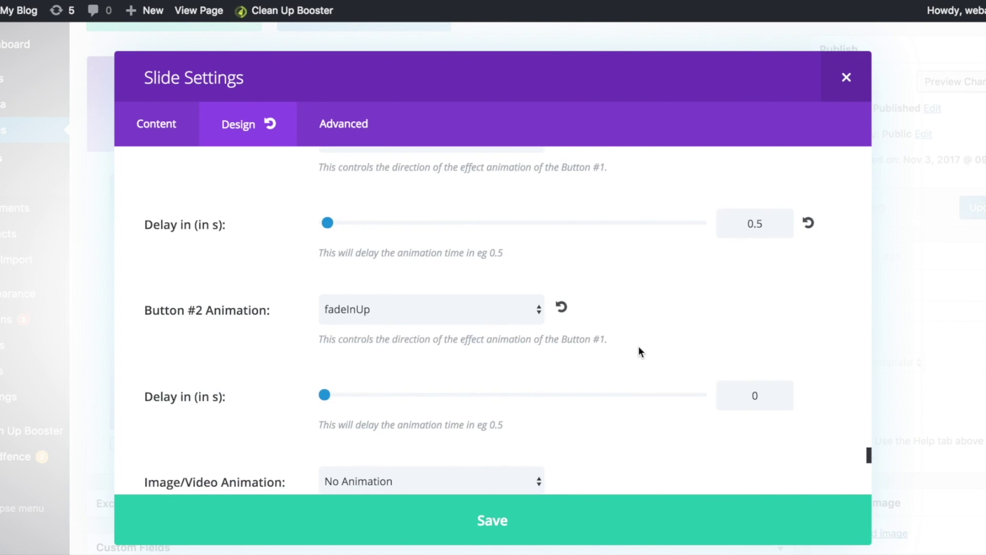
pyautogui.press('BackSpace')
pyautogui.write('1')
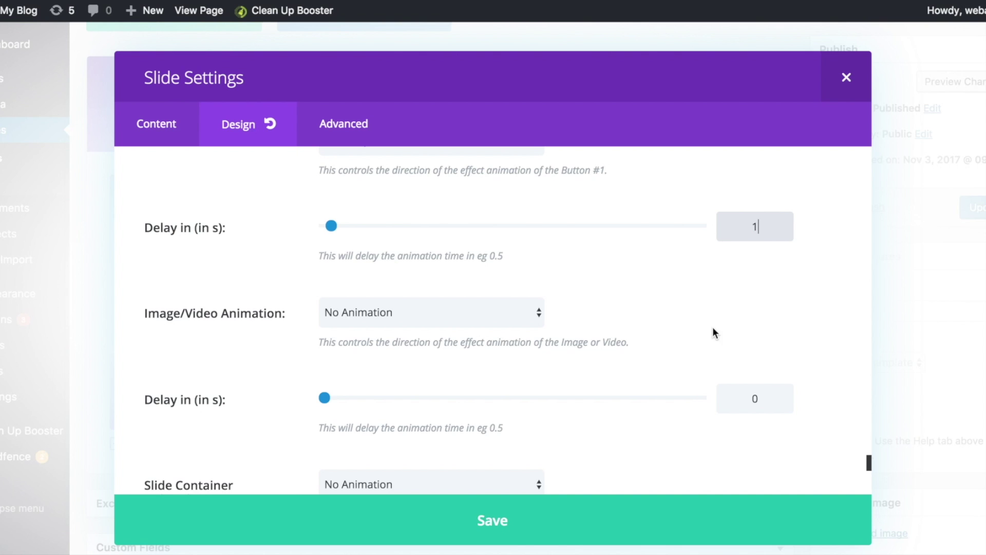
pyautogui.scroll(-2, 710, 316)
pyautogui.scroll(-8, 710, 316)
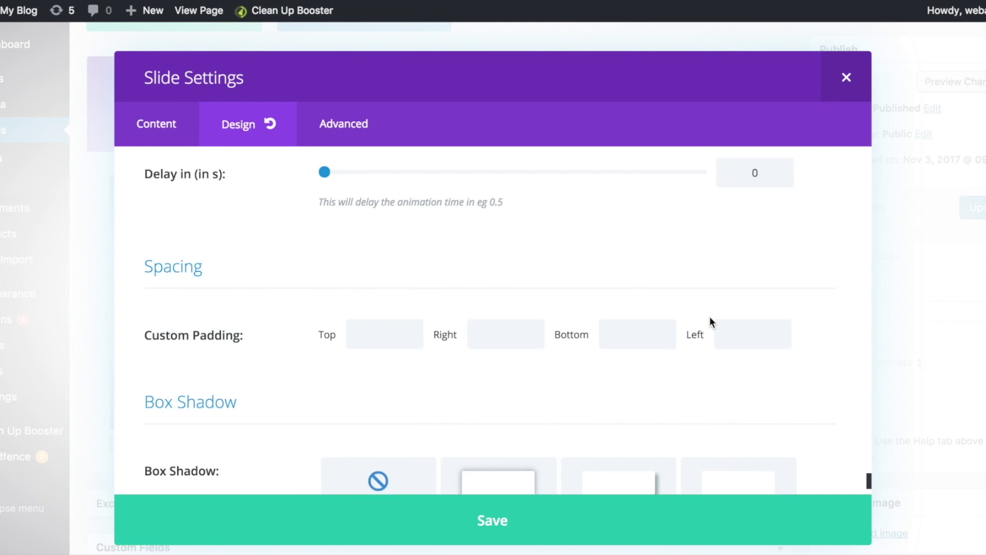
pyautogui.click(688, 511)
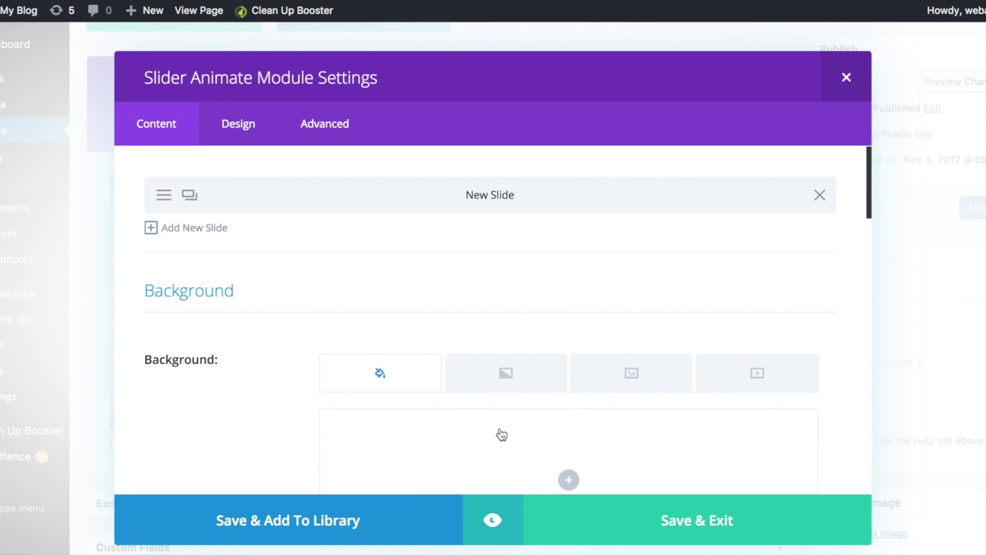
# Add a second slide and replace its background with a new image from the media library
pyautogui.click(150, 227)
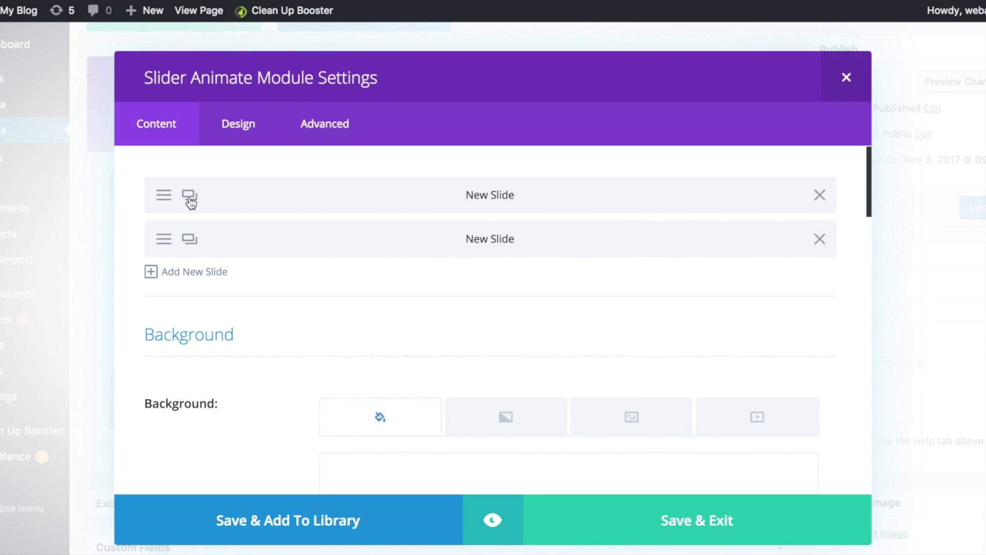
pyautogui.click(164, 243)
pyautogui.scroll(-15, 287, 339)
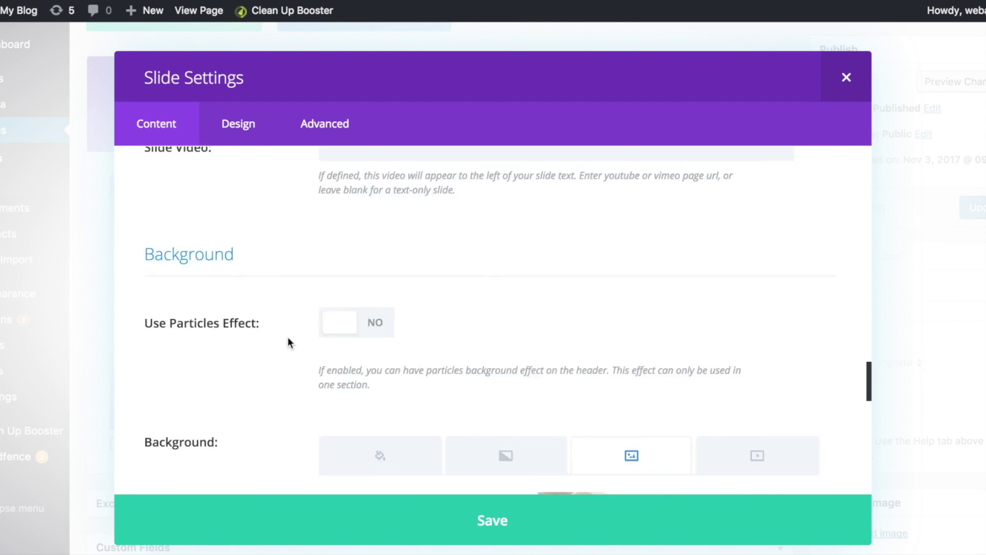
pyautogui.scroll(-5, 288, 340)
pyautogui.click(789, 209)
pyautogui.click(574, 262)
pyautogui.click(539, 204)
pyautogui.click(924, 540)
# Save the slide and the slider module, and delete the empty section above it
pyautogui.click(637, 521)
pyautogui.click(669, 516)
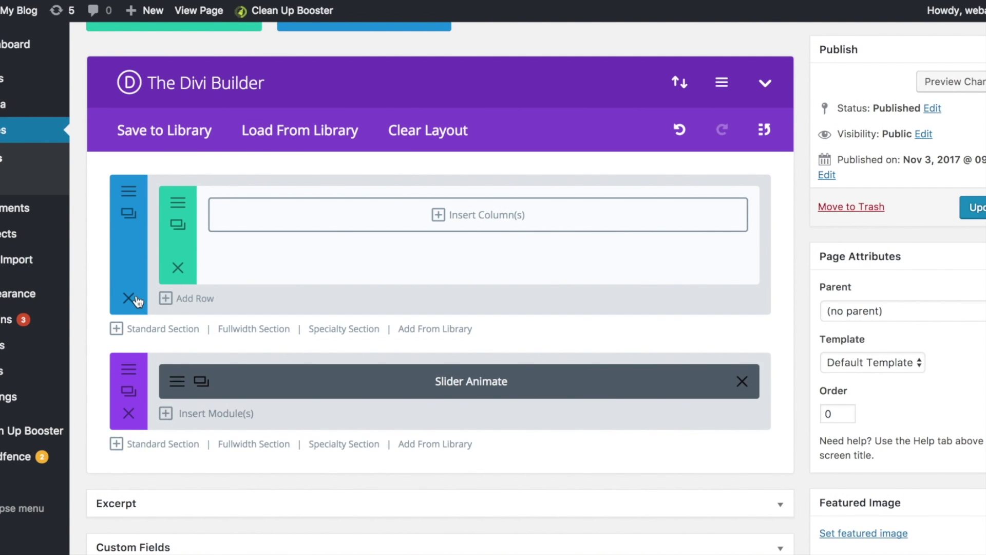
pyautogui.click(128, 298)
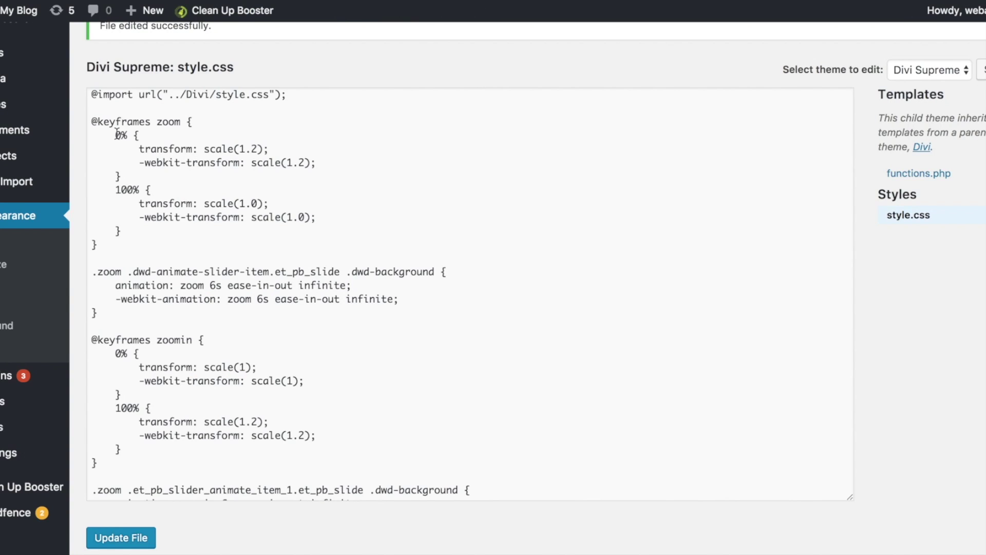
pyautogui.doubleClick(122, 122)
pyautogui.click(179, 123)
pyautogui.doubleClick(179, 123)
pyautogui.click(181, 124)
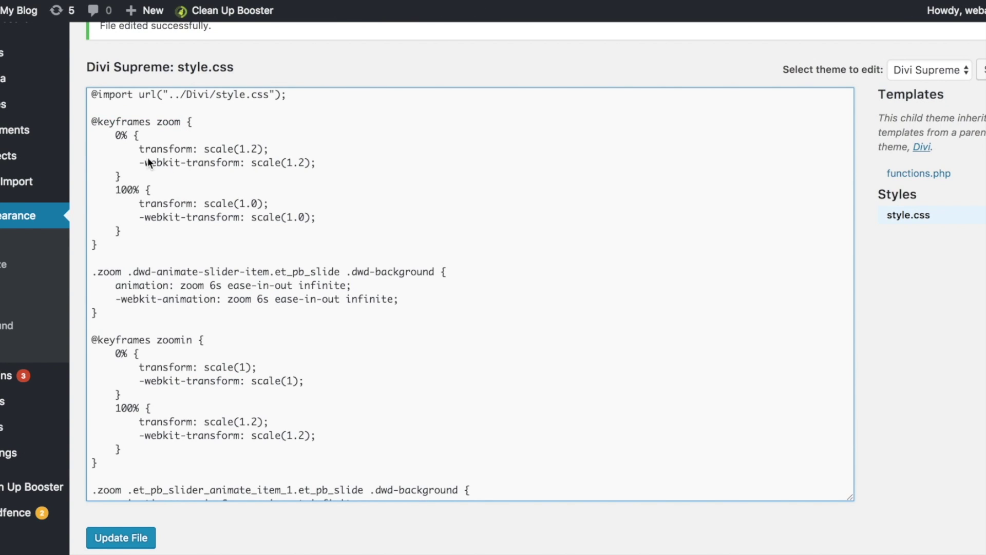
pyautogui.scroll(-1, 146, 157)
pyautogui.moveTo(116, 114); pyautogui.dragTo(129, 114)
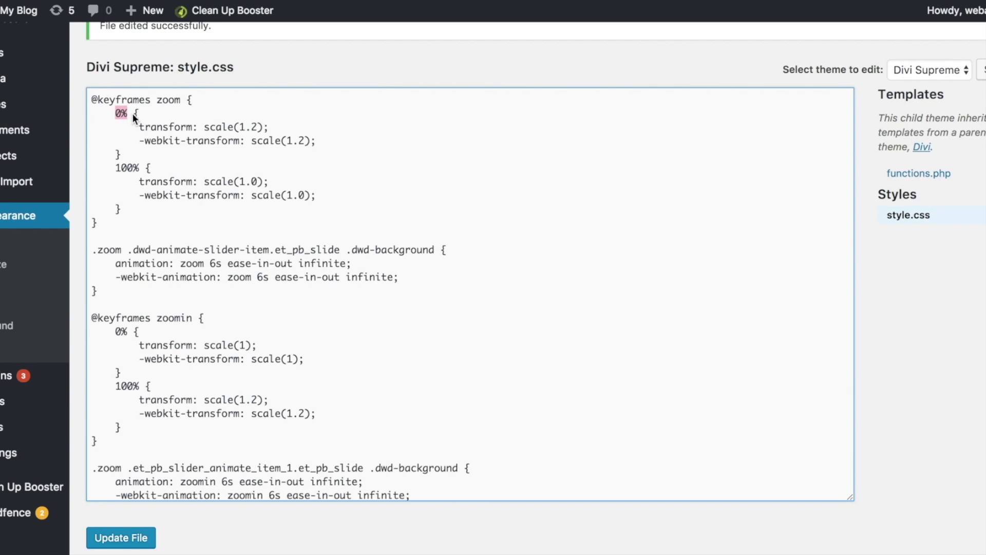
# Point out the zoom keyframe steps: scale(1.2) at 0% and scale(1.0) at 100%
pyautogui.click(137, 124)
pyautogui.moveTo(136, 125); pyautogui.dragTo(315, 142)
pyautogui.click(298, 143)
pyautogui.doubleClick(124, 168)
pyautogui.moveTo(136, 182); pyautogui.dragTo(282, 180)
# Highlight the slide background animation line that applies the zoom effect
pyautogui.click(109, 263)
pyautogui.moveTo(109, 263); pyautogui.dragTo(364, 266)
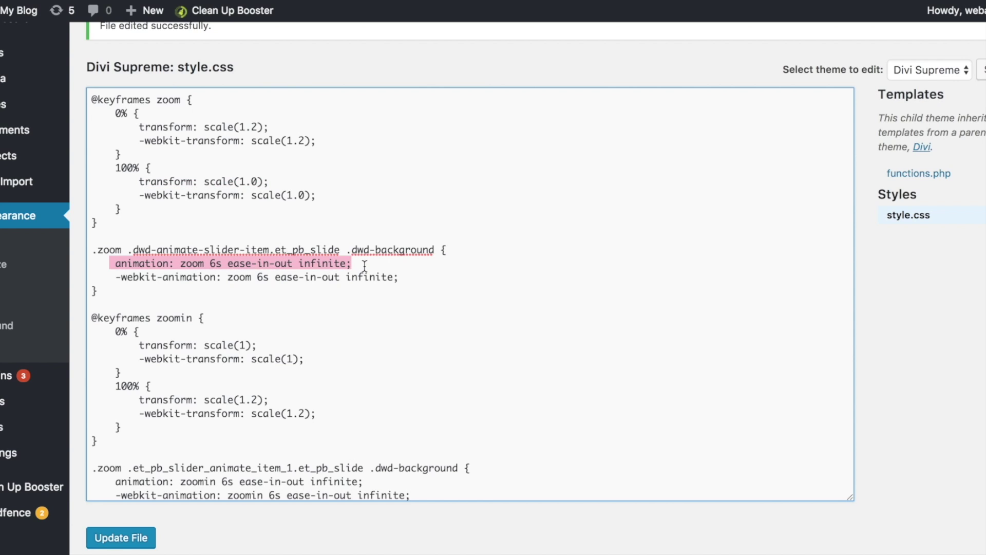
pyautogui.click(364, 265)
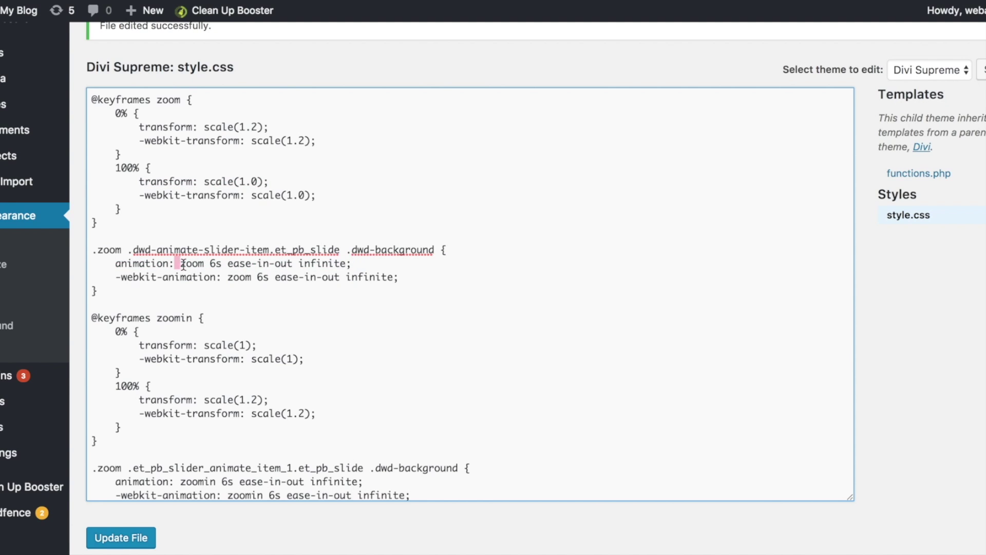
pyautogui.click(206, 265)
pyautogui.moveTo(157, 98); pyautogui.dragTo(180, 198)
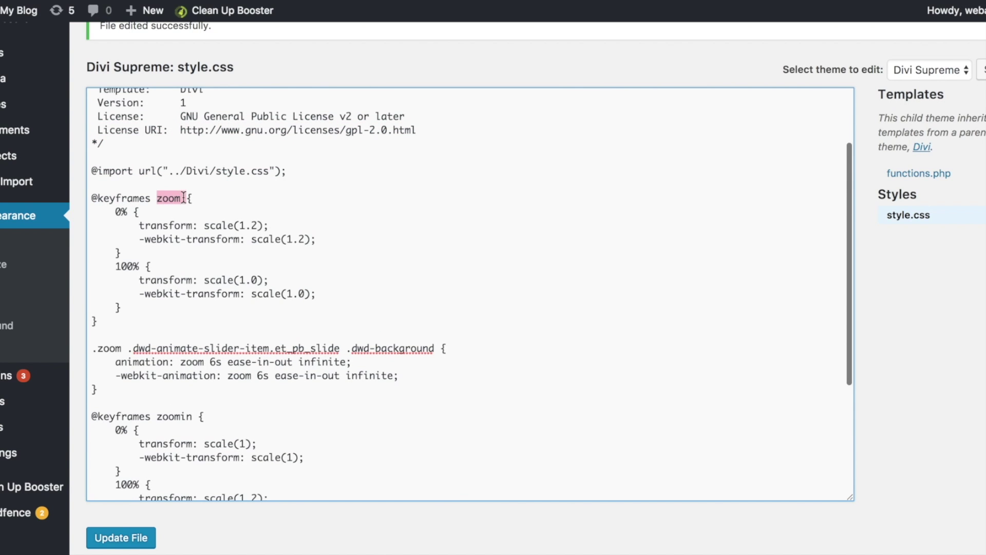
pyautogui.click(183, 198)
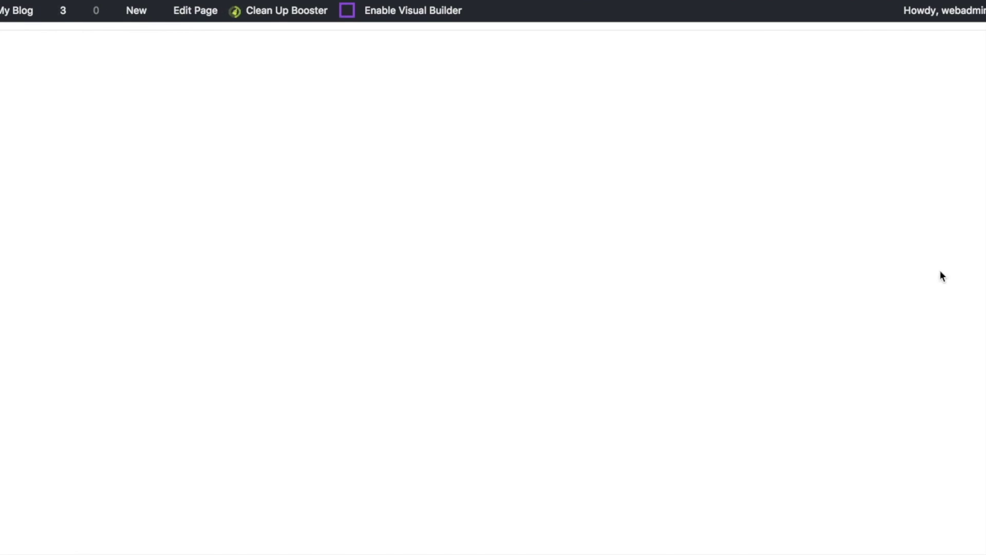